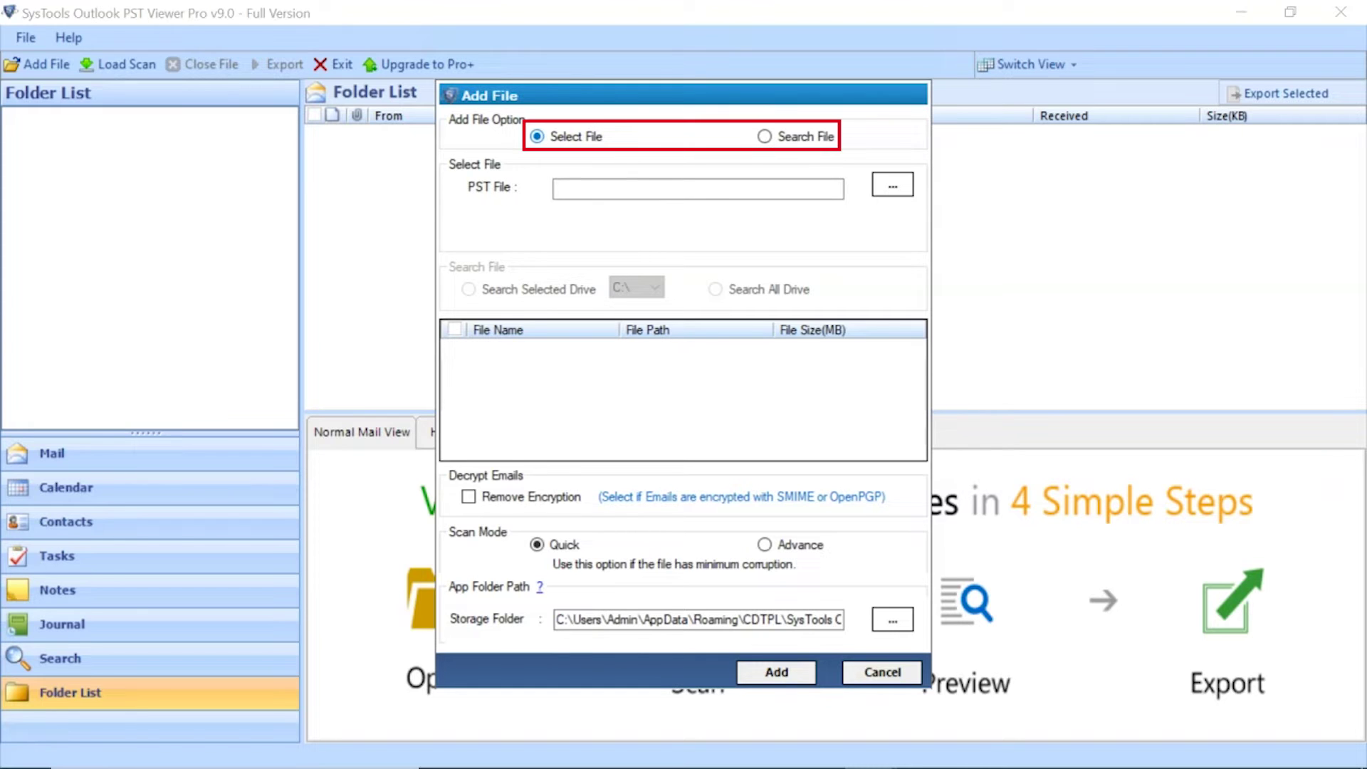
Step: Pick admin.pst from the Sample PST Files folder as the file to add
key(Right)
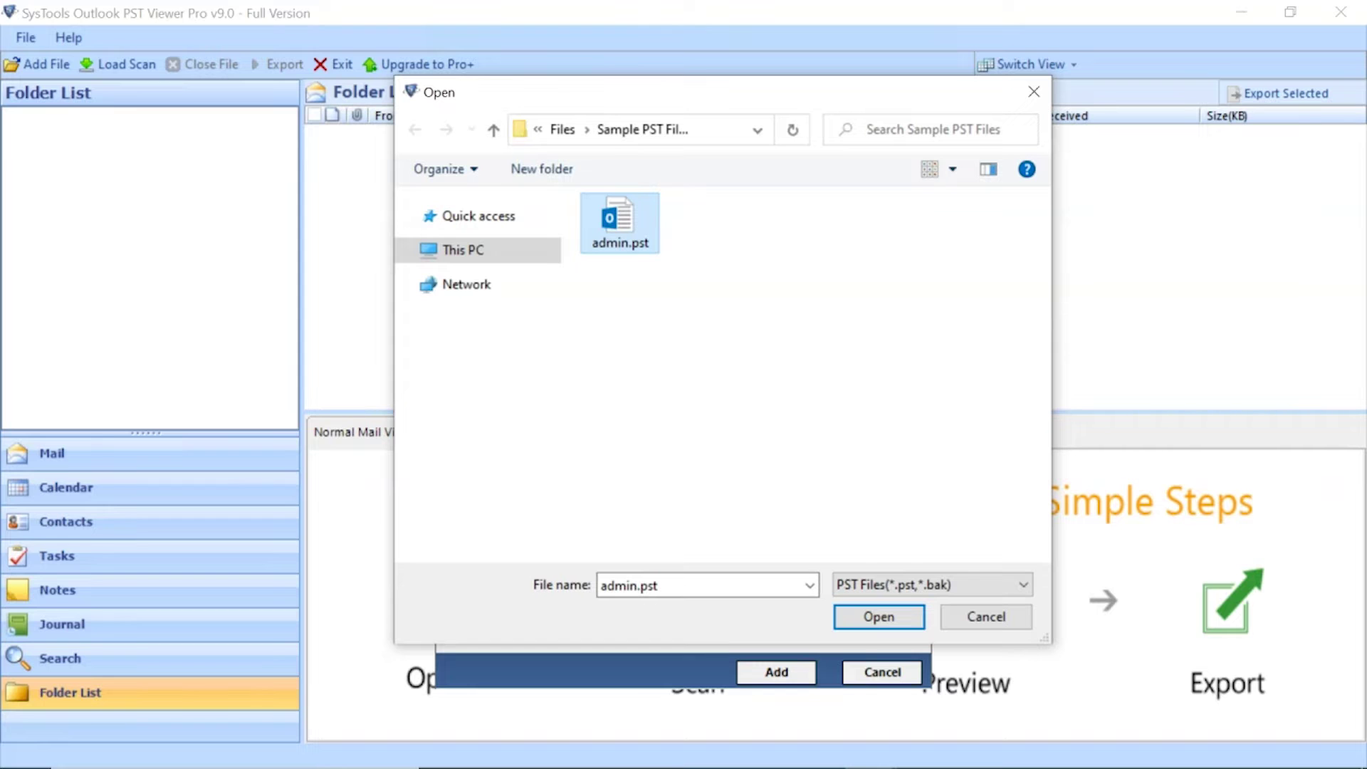
key(Return)
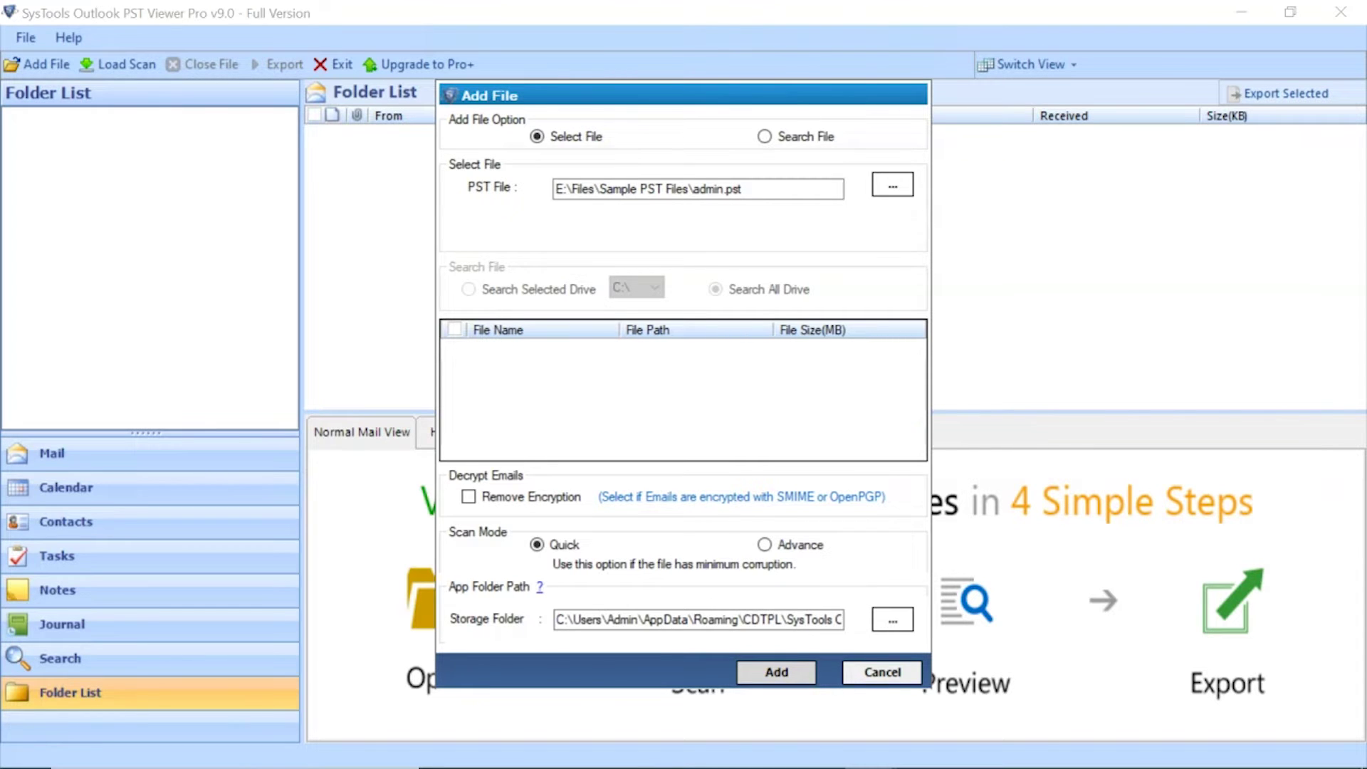
Step: Scan and save admin.pst, then open INVOICE FOR BAND JACKETS from the contact's Inbox subfolder
key(Return)
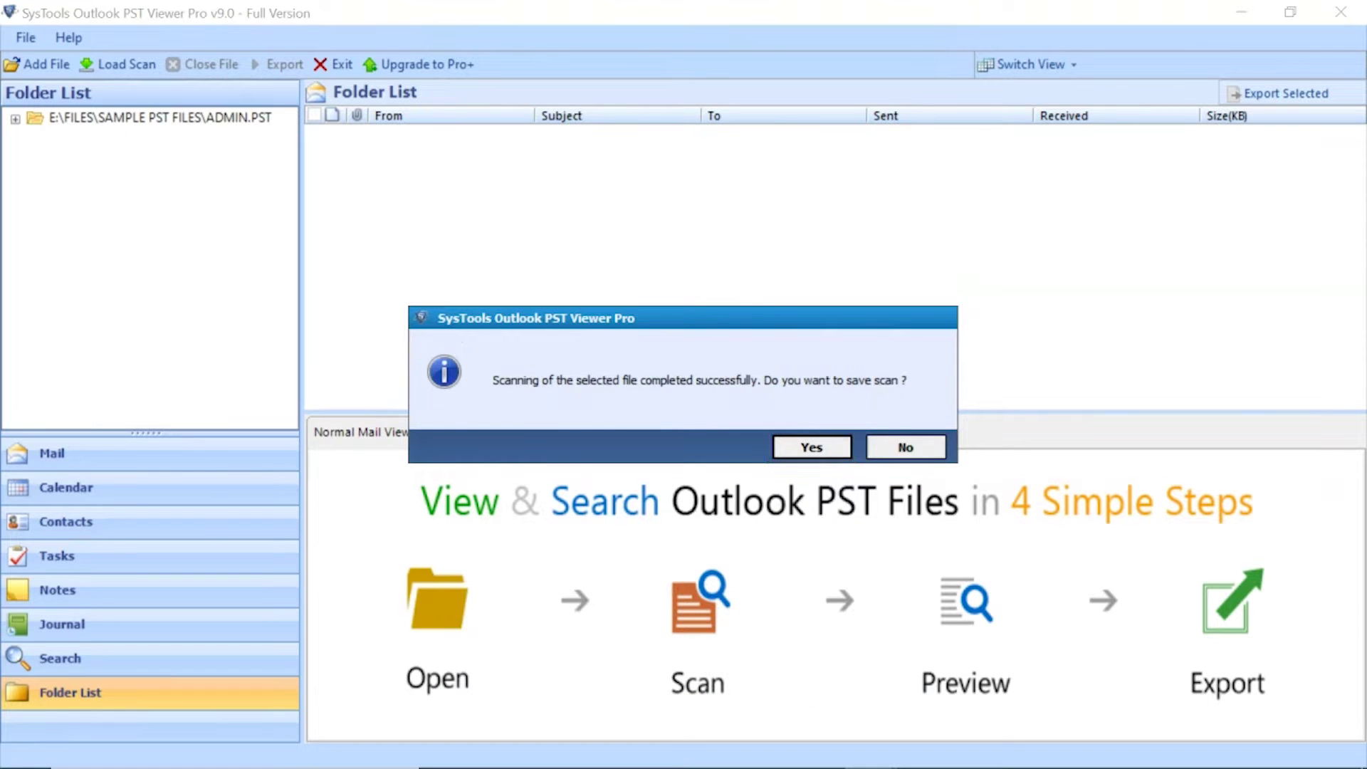
key(Return)
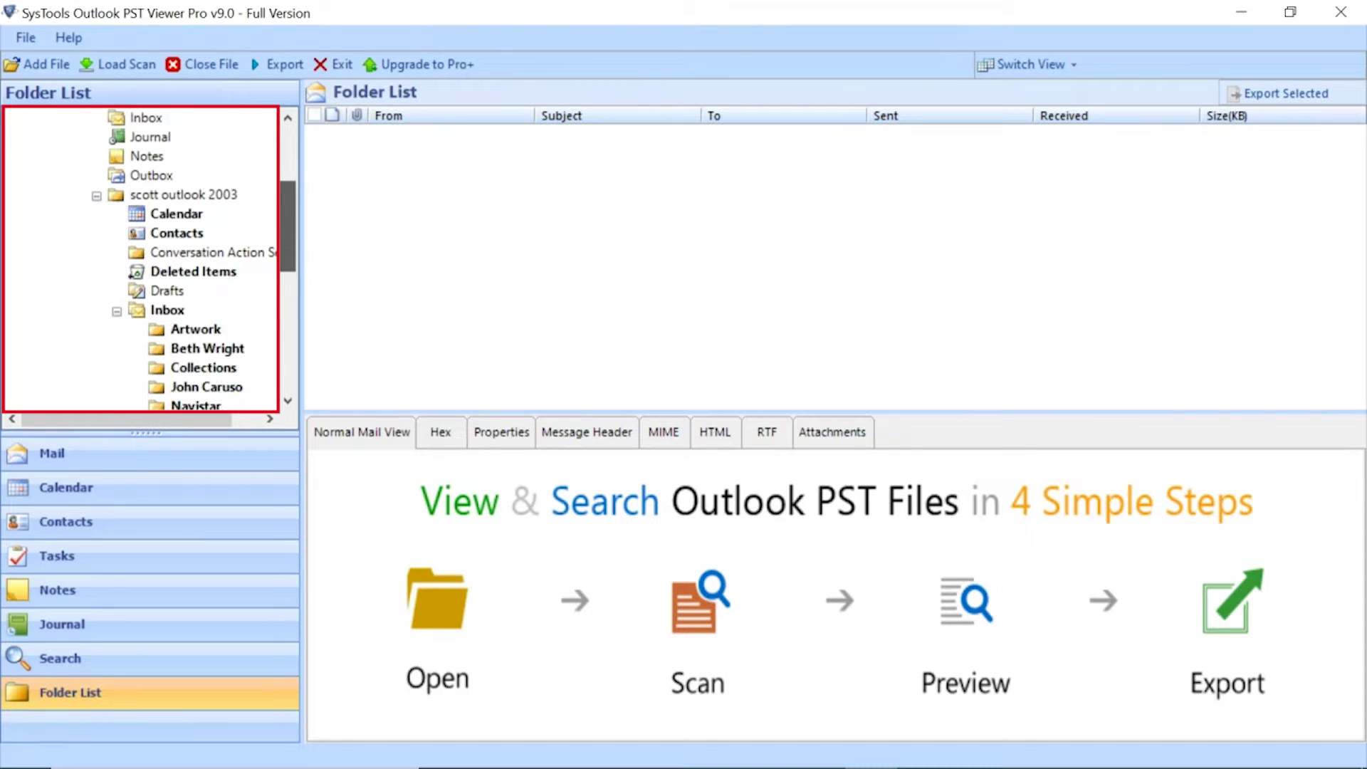
drag(287, 172, 288, 259)
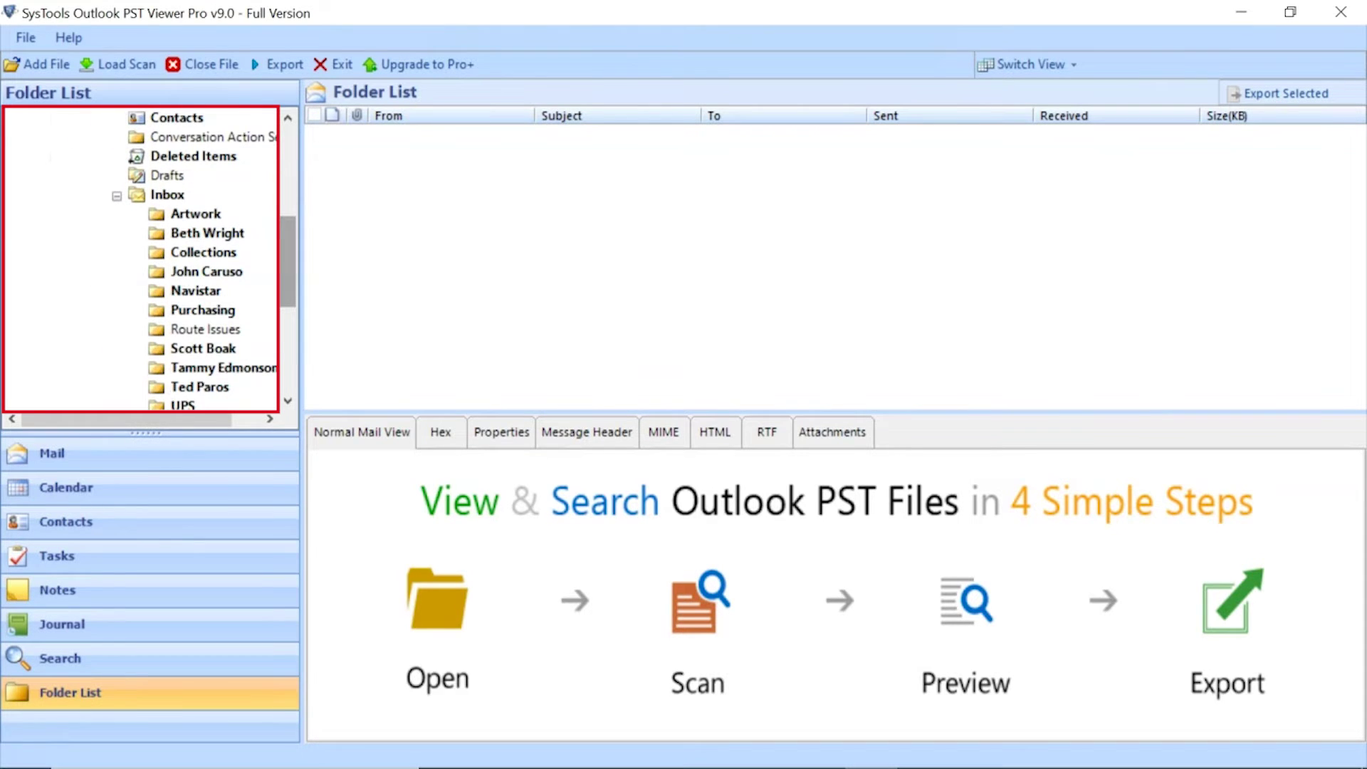
click(207, 233)
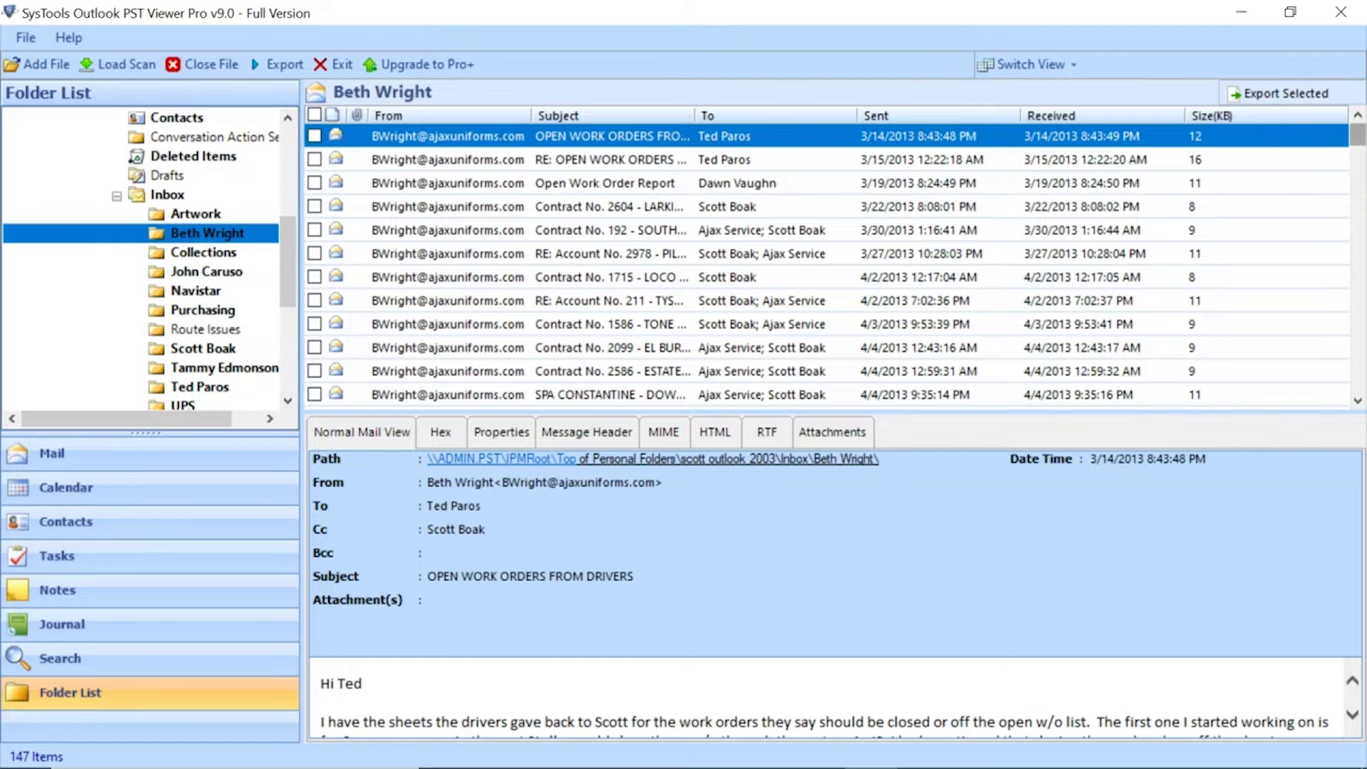
drag(1357, 135, 1358, 215)
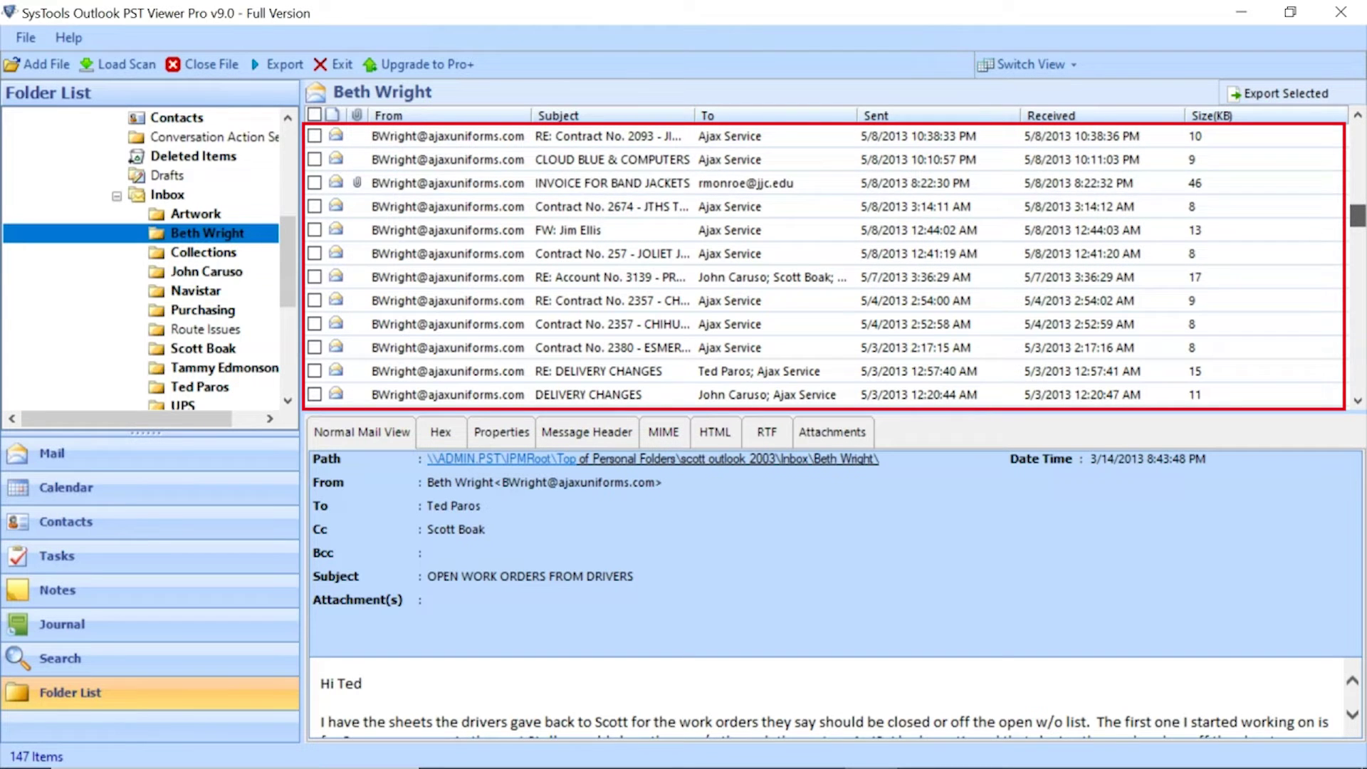
click(448, 183)
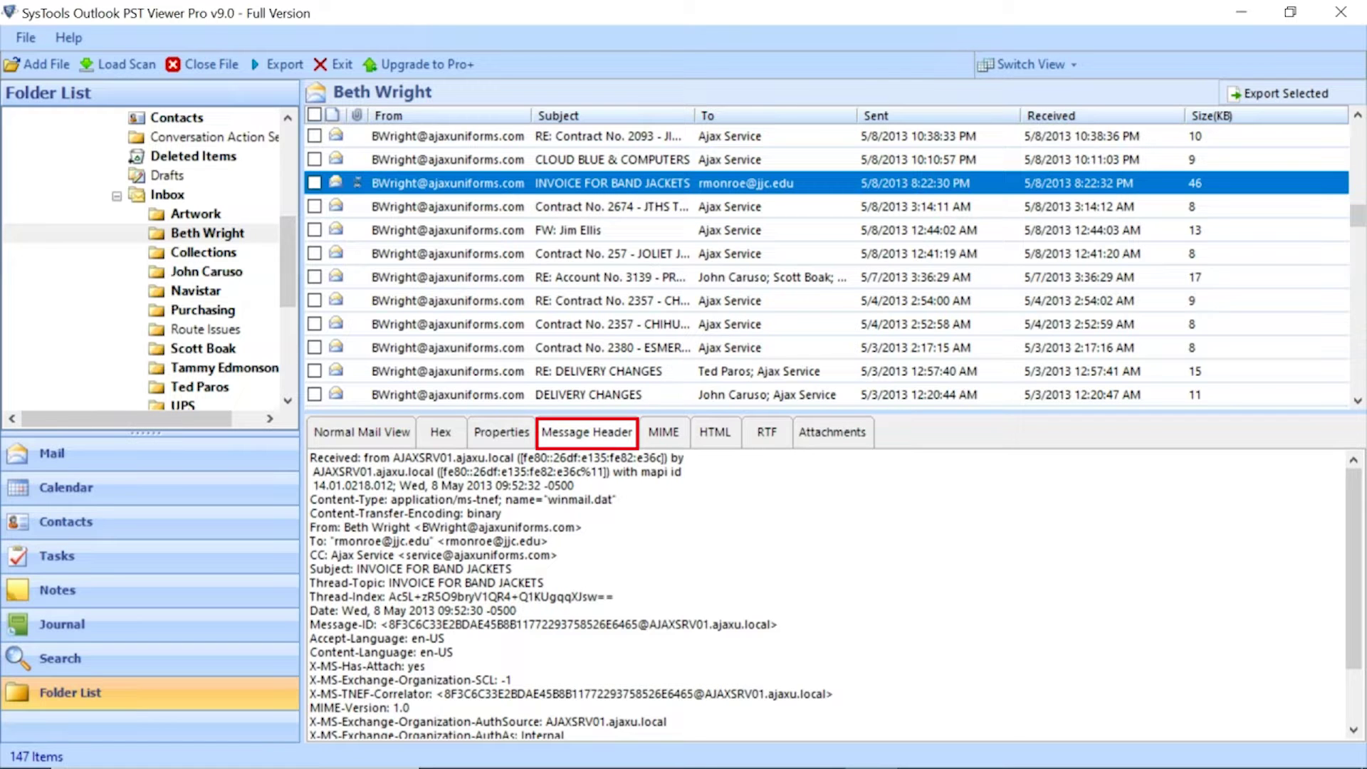
Step: View the invoice email's MIME, HTML, RTF and Attachments tabs in turn
click(664, 432)
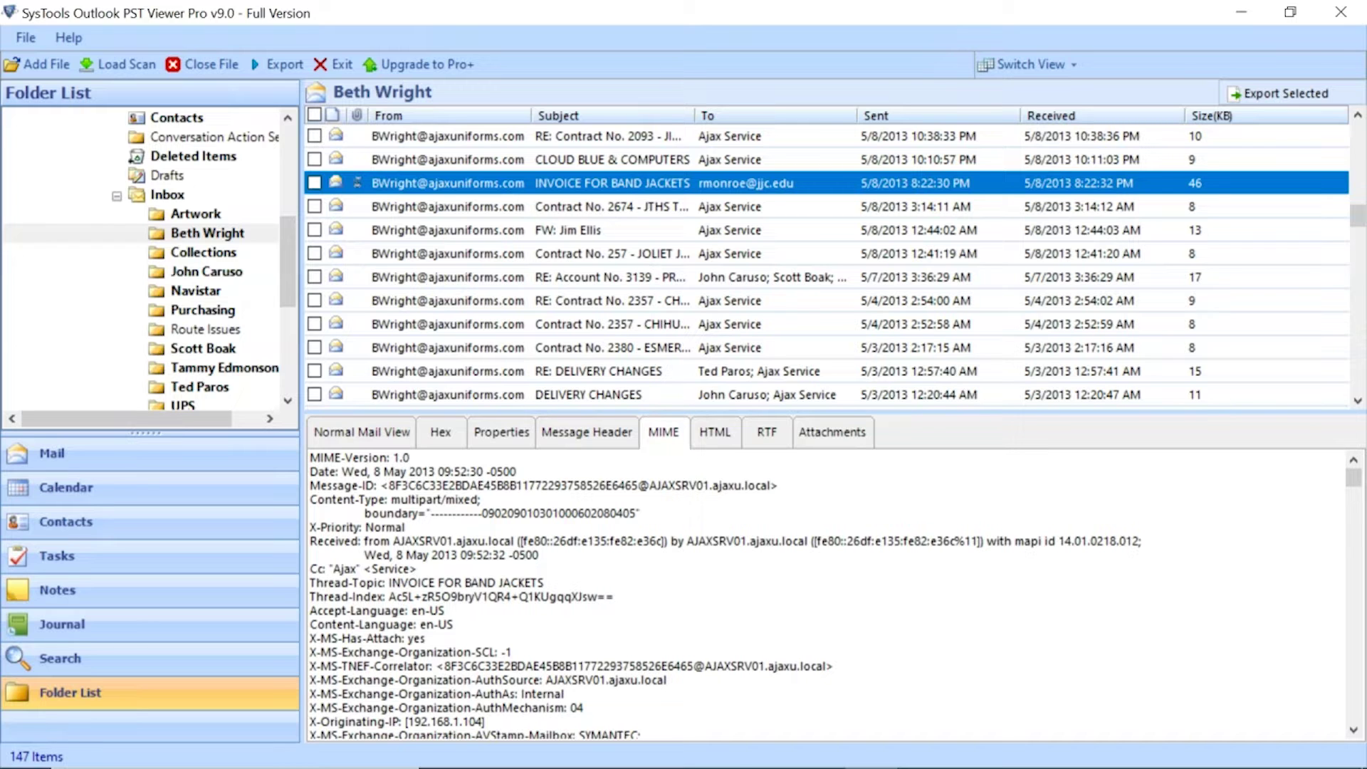
click(715, 432)
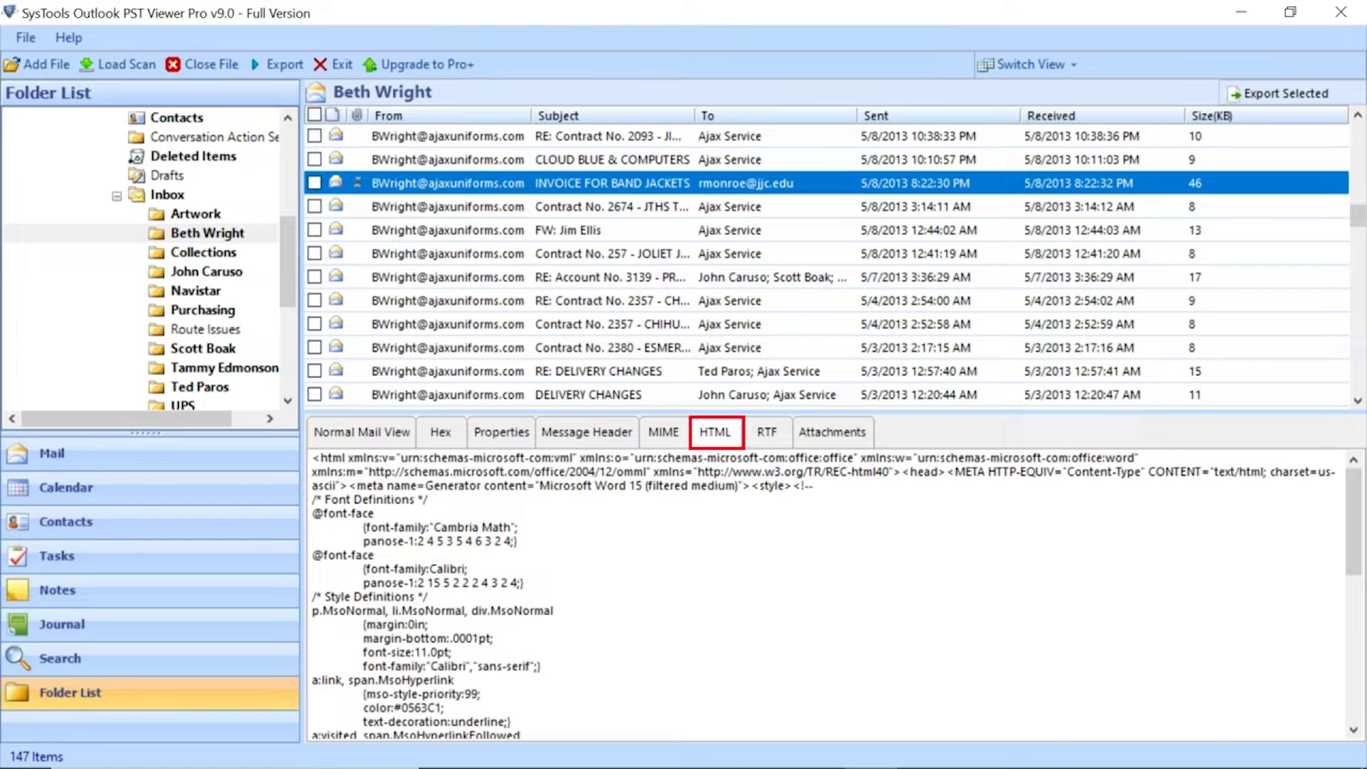
click(766, 432)
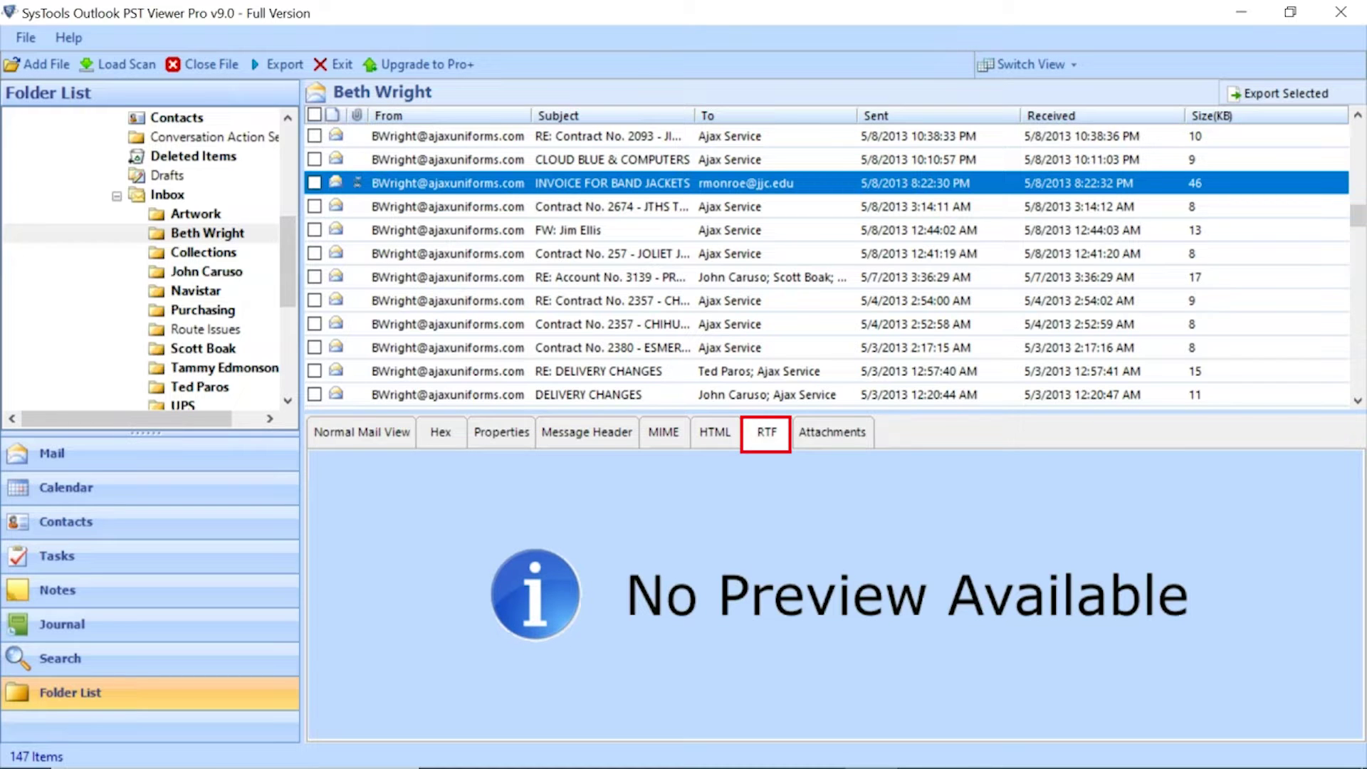
click(831, 432)
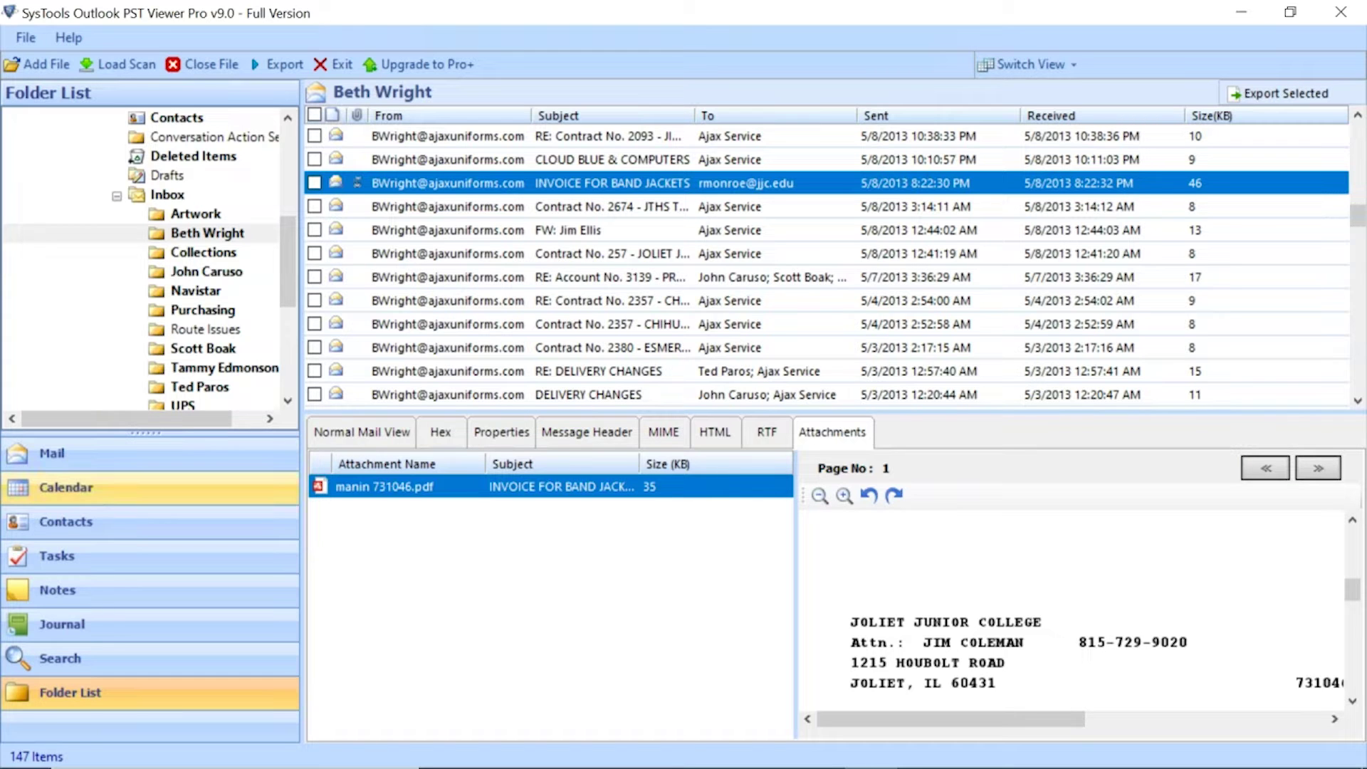
Step: Switch to the mailbox's Calendar section
click(66, 487)
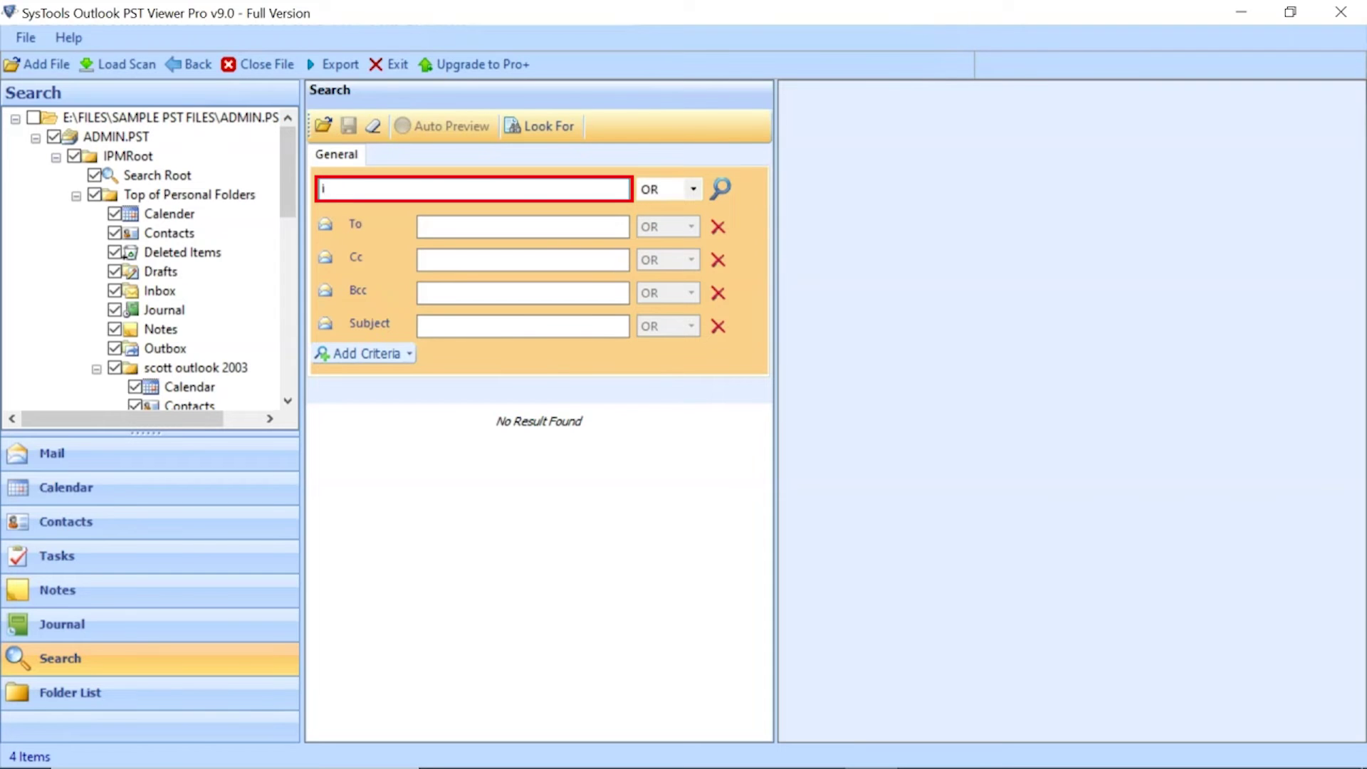
Step: Enter 'invoice' as the search term with the OR operator
text(invoice)
key(alt+Down)
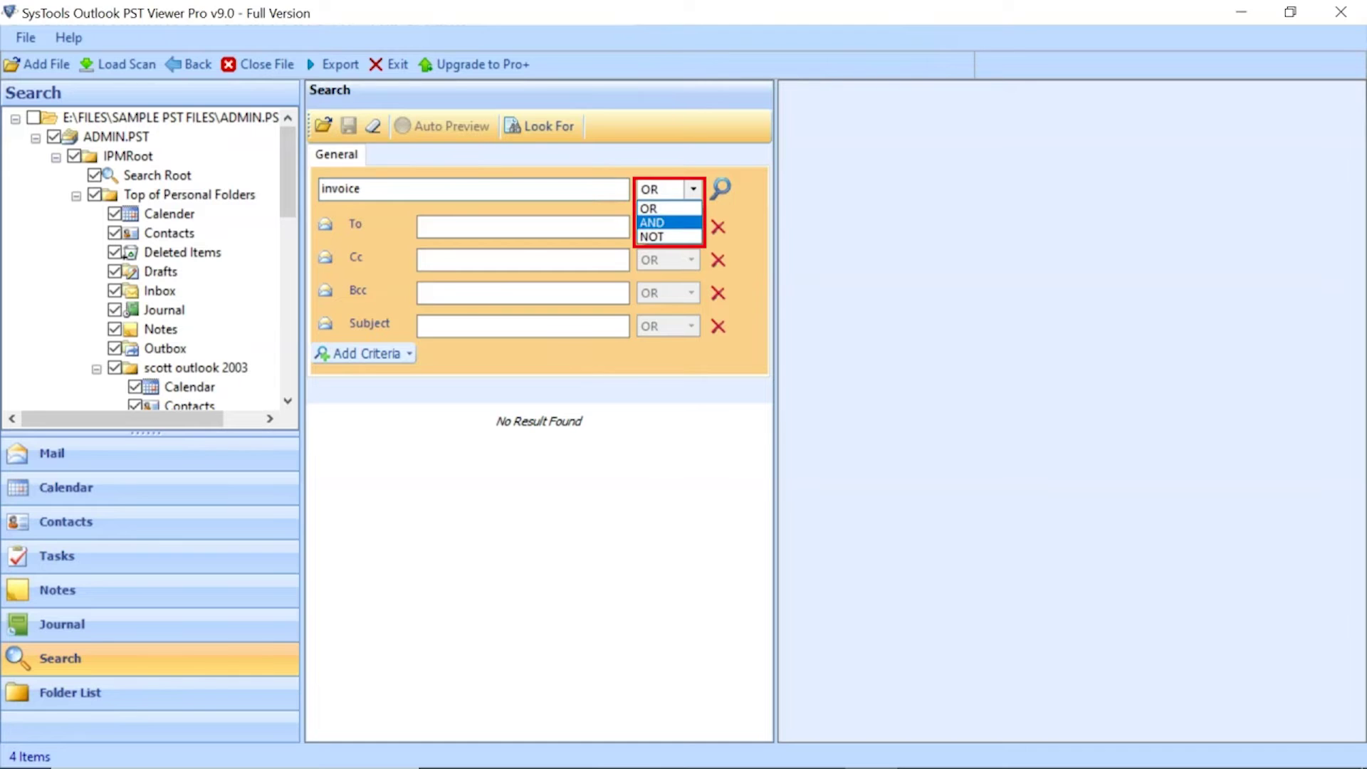
key(Up)
key(Up)
key(Return)
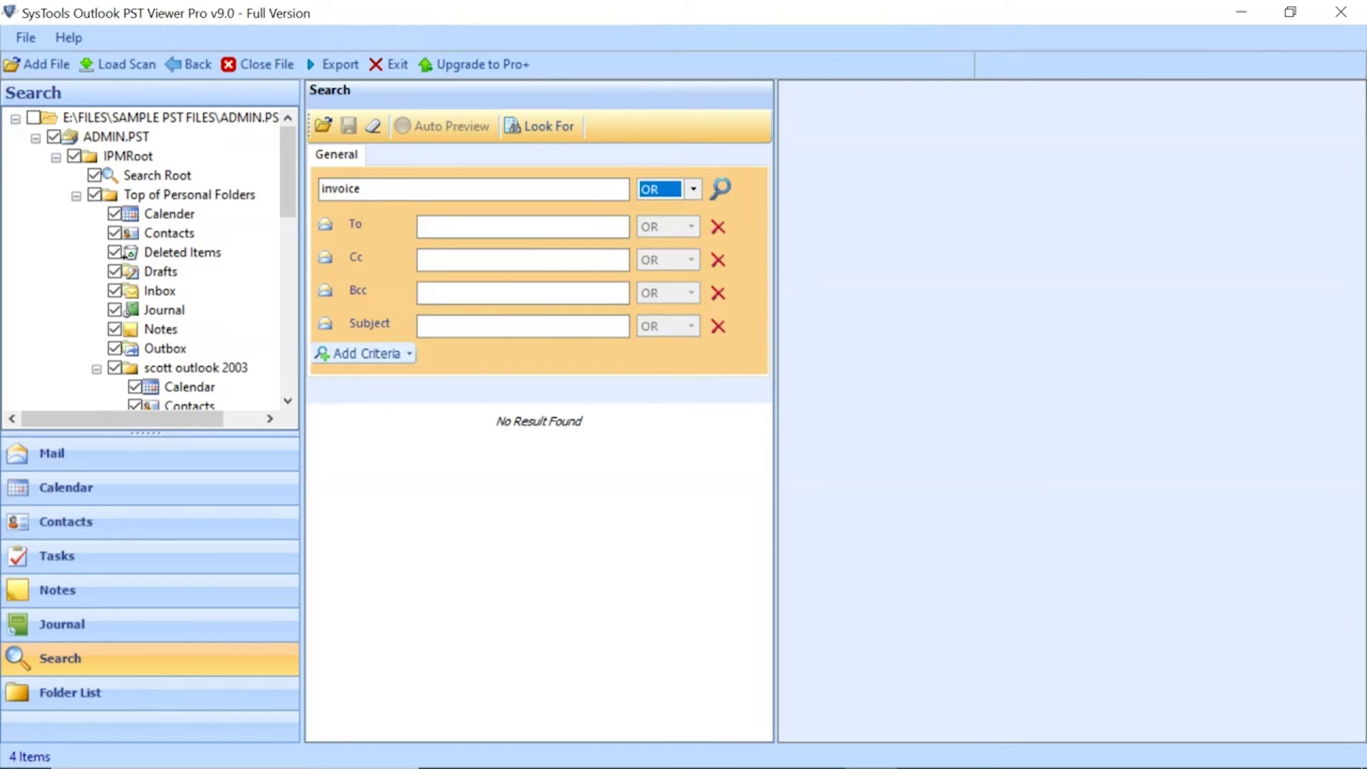
key(Tab)
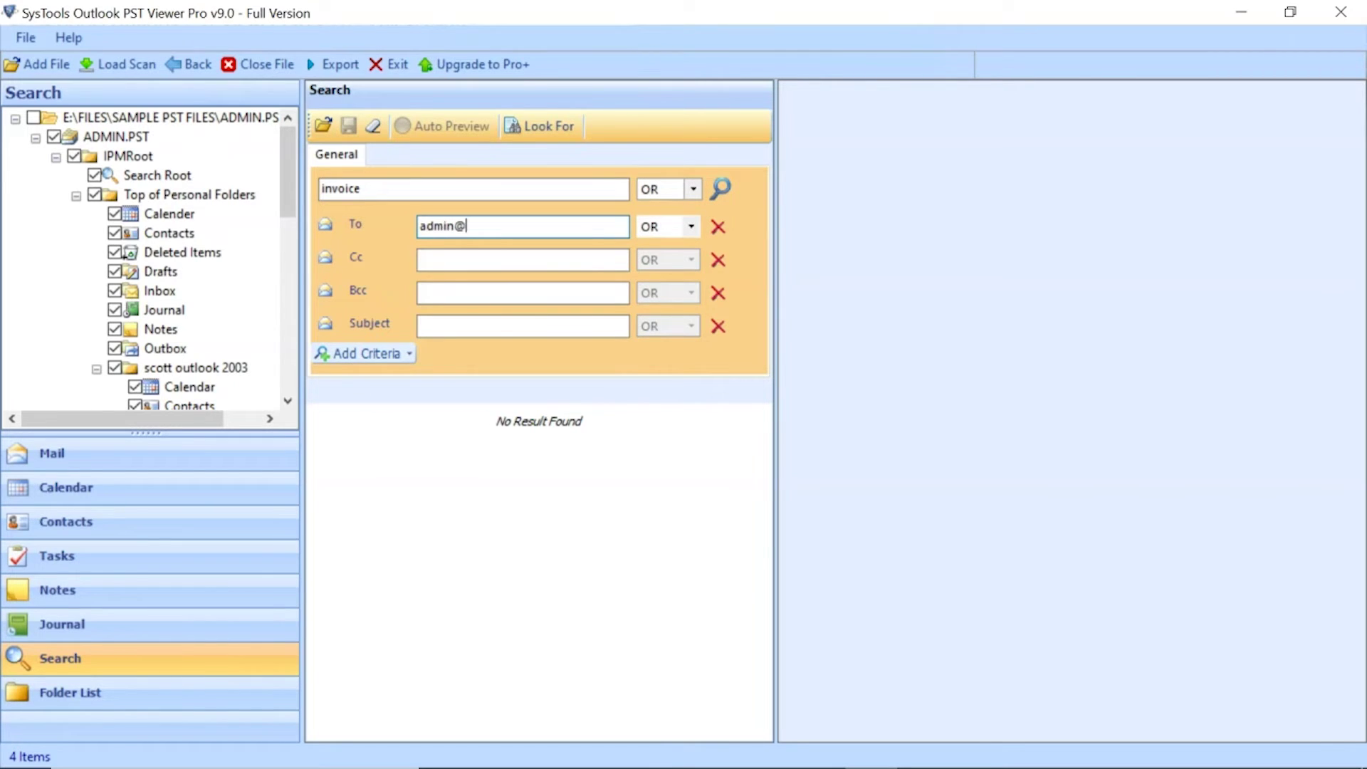
key(Tab)
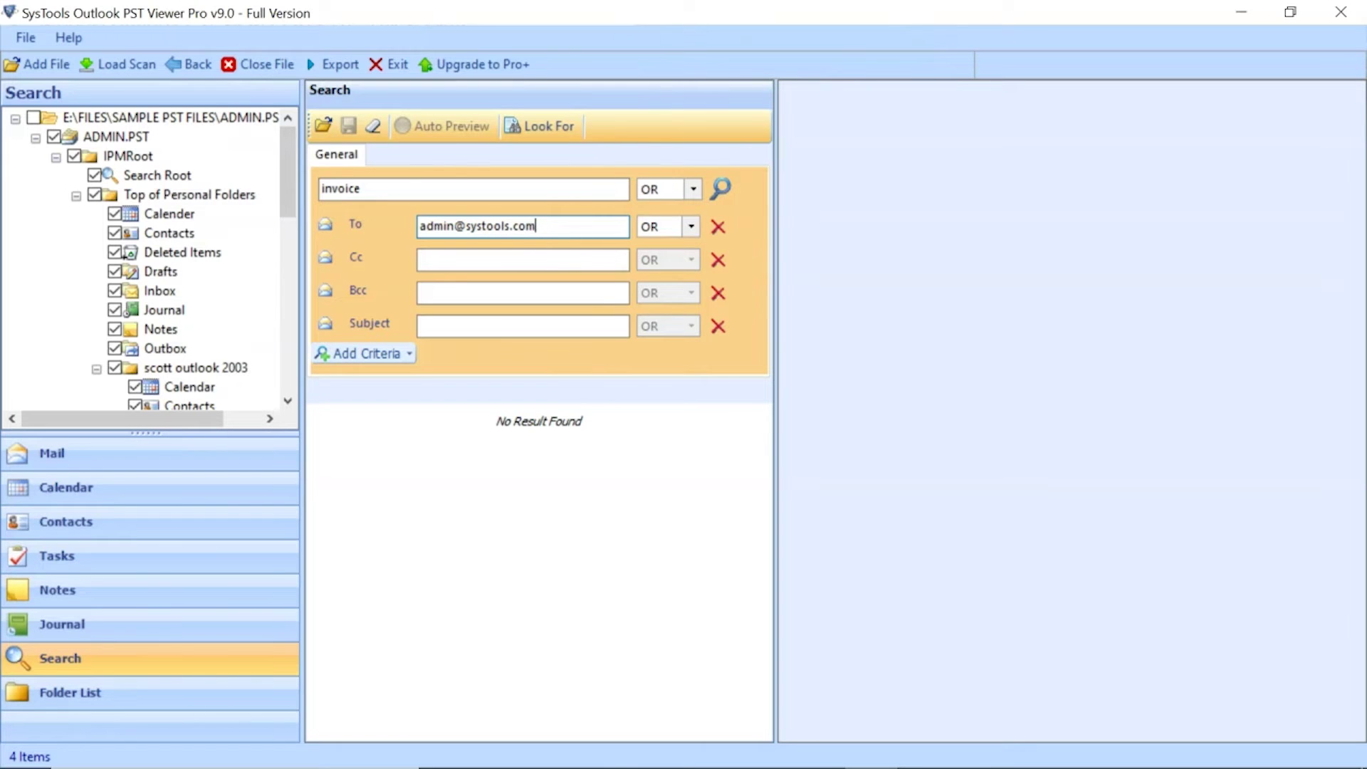
key(alt+Down)
key(Down)
key(Down)
key(Up)
key(Return)
key(Tab)
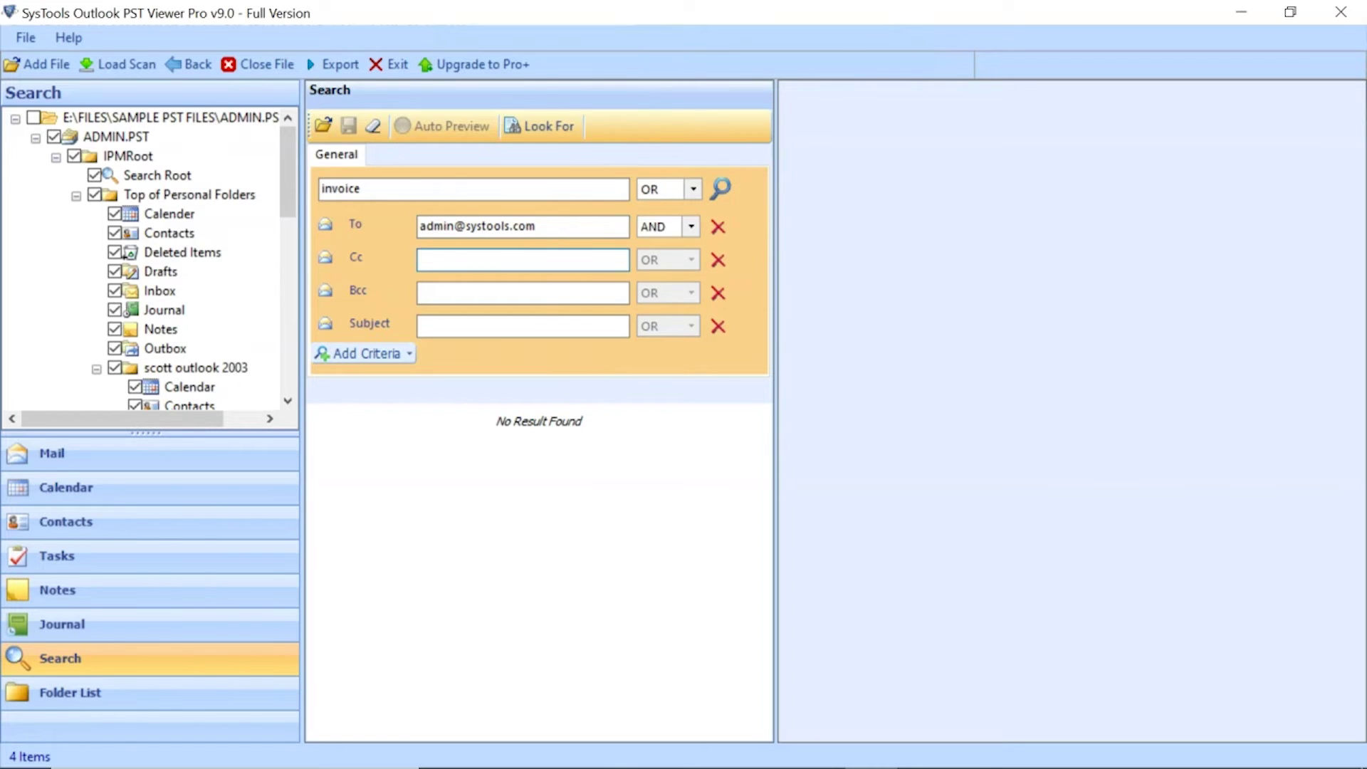
text(user@domai)
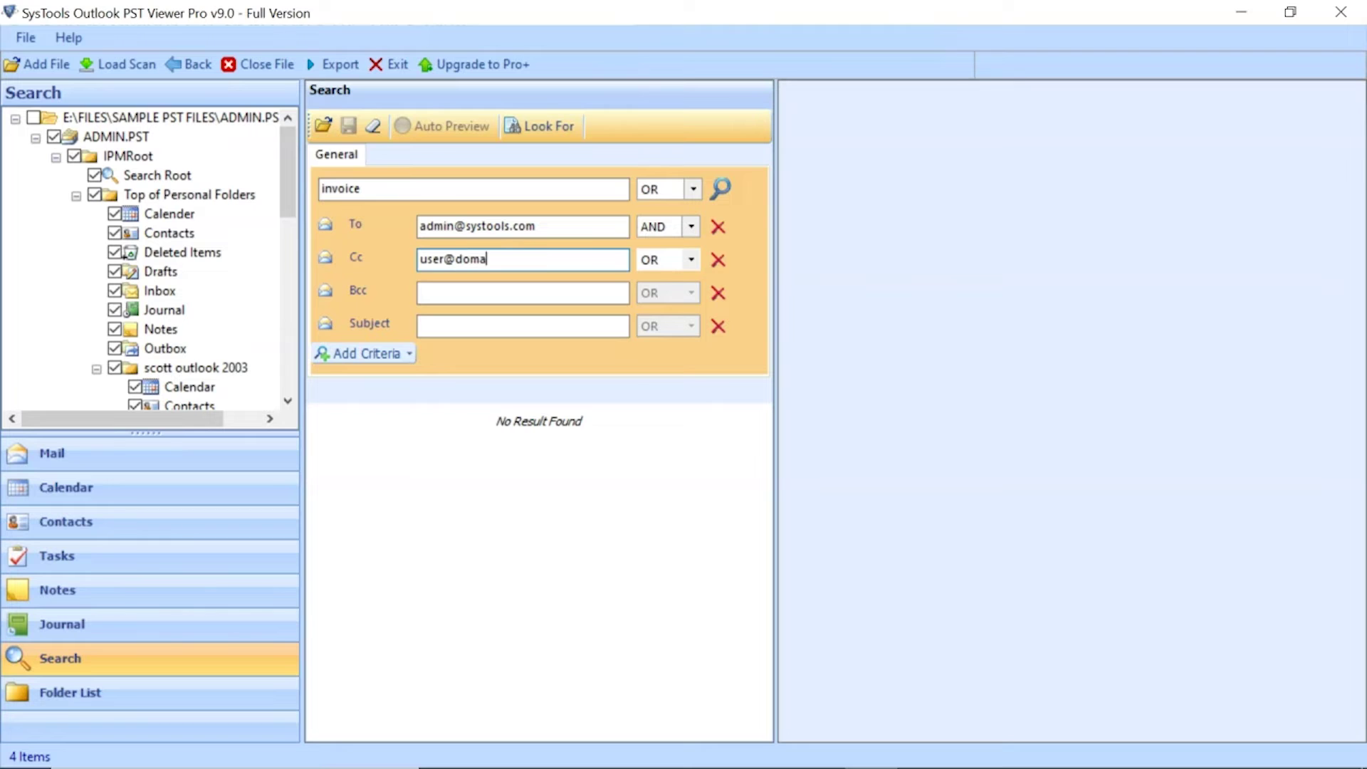
text(nname.com)
key(Tab)
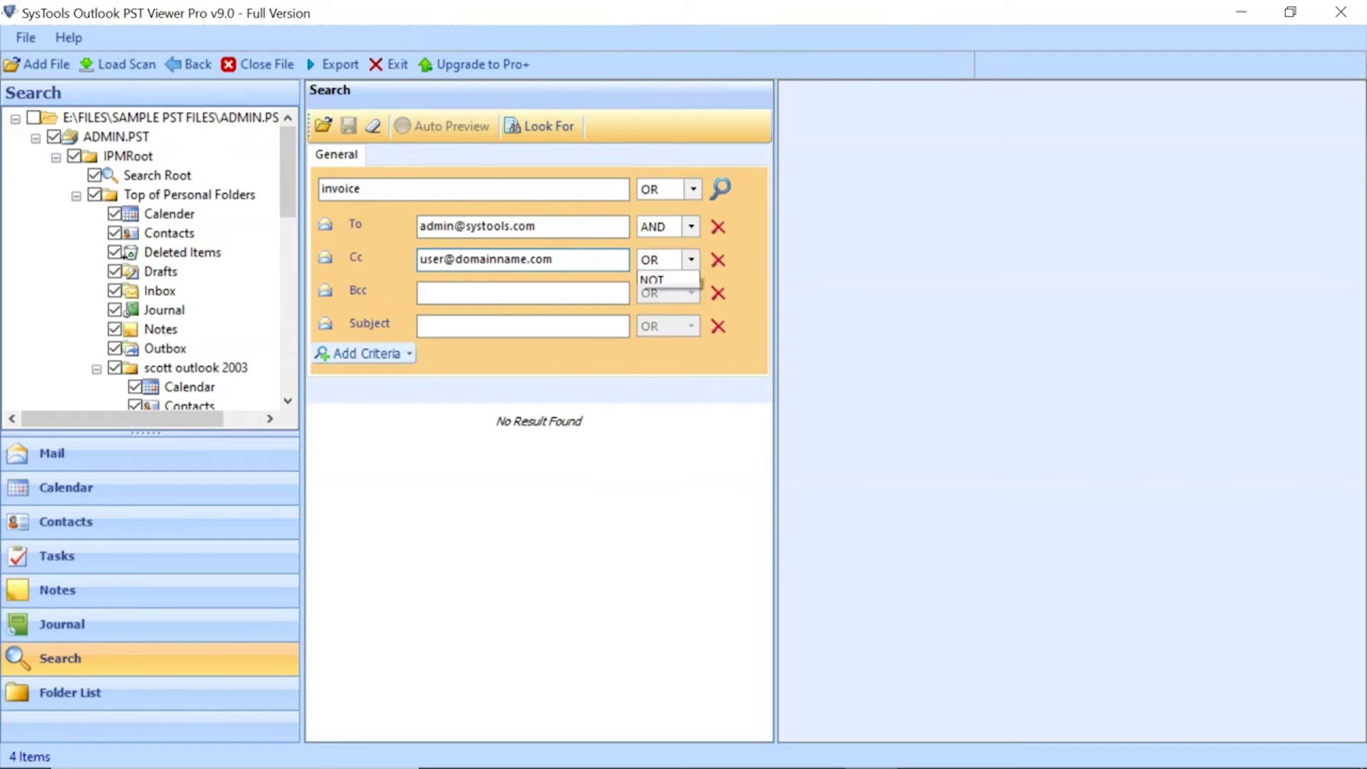
key(alt+Down)
key(Down)
key(Down)
key(Return)
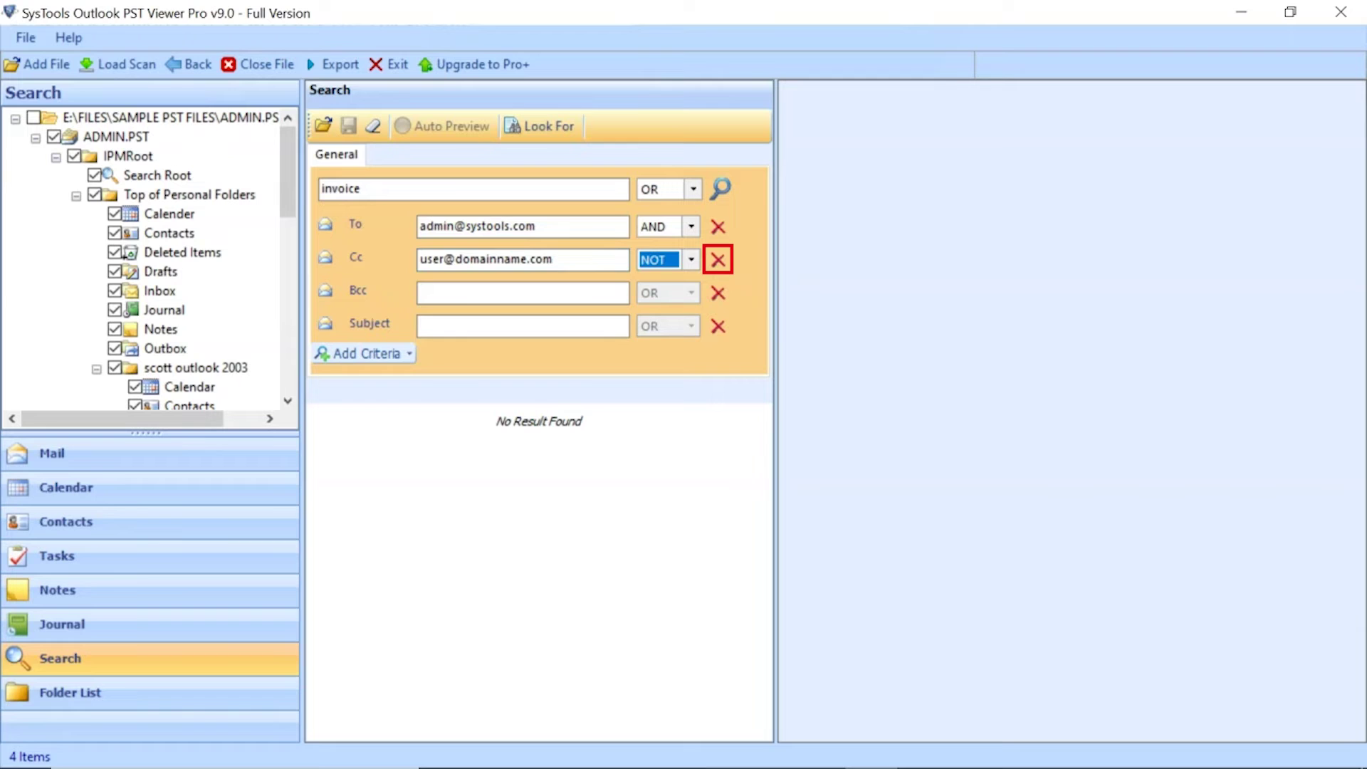
Step: Remove the Cc and To criteria and add a .pdf attachment-extension criterion
click(717, 260)
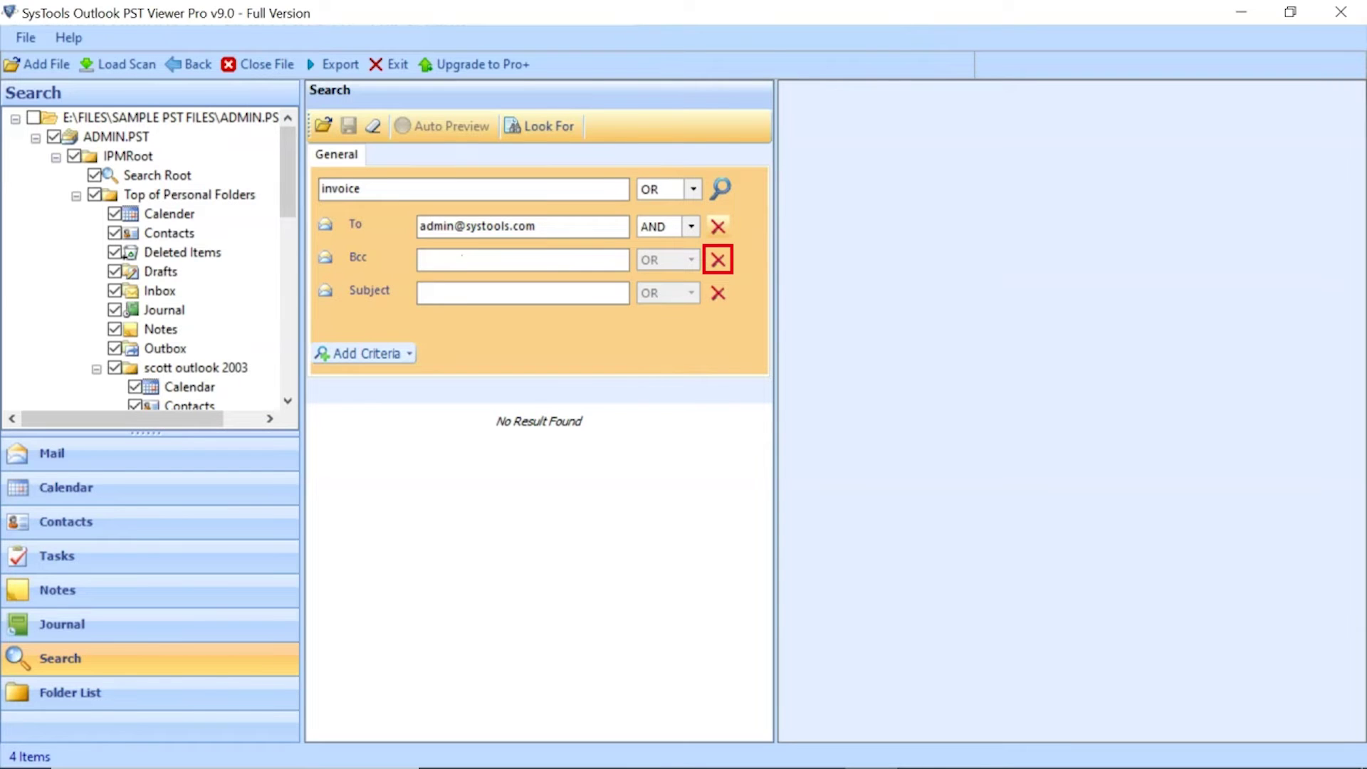
click(718, 227)
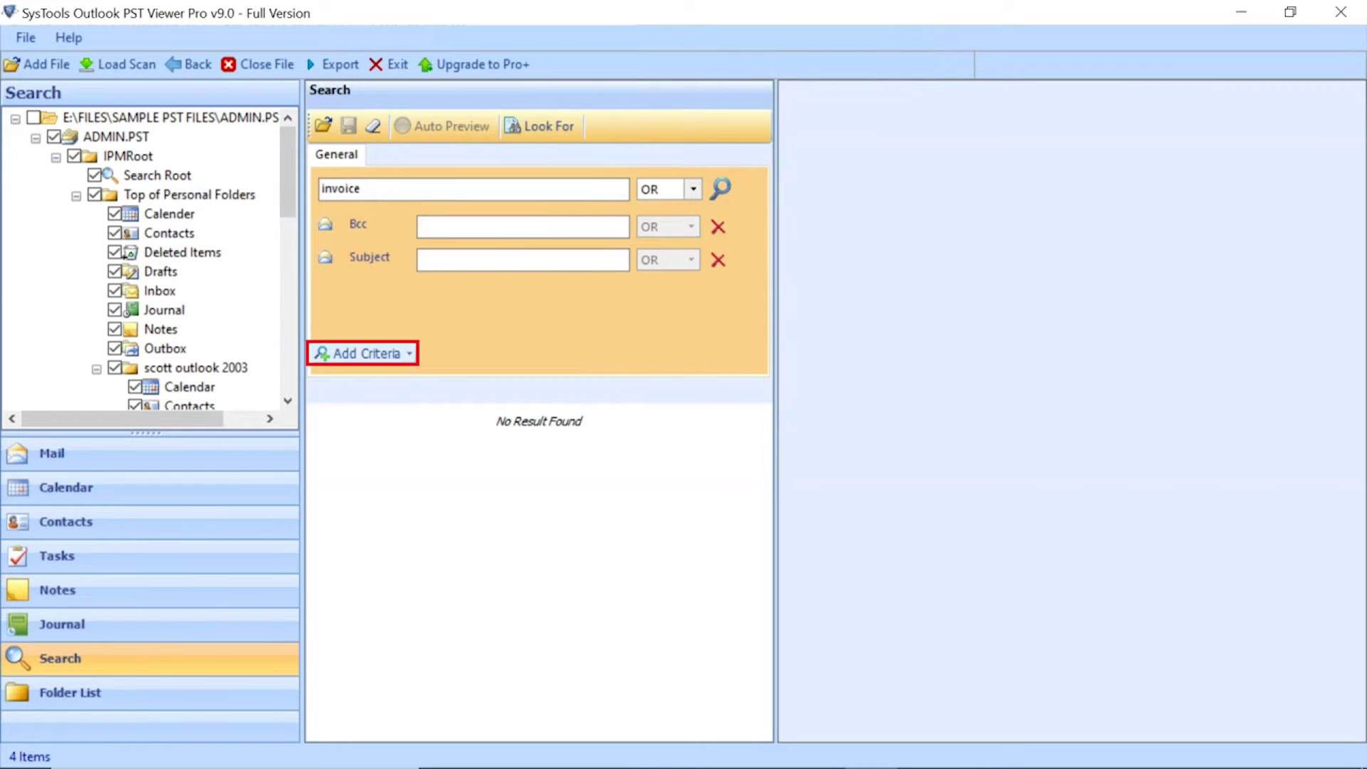
click(363, 353)
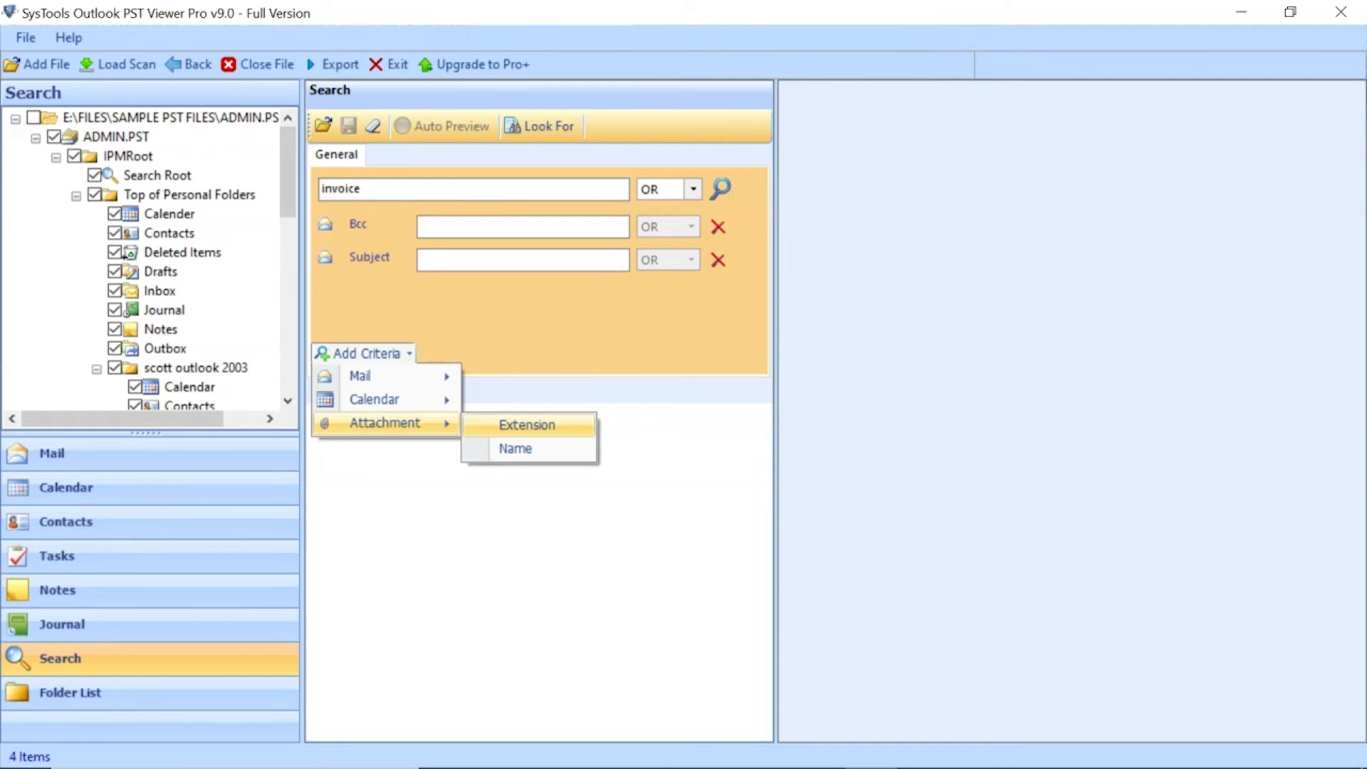
click(527, 424)
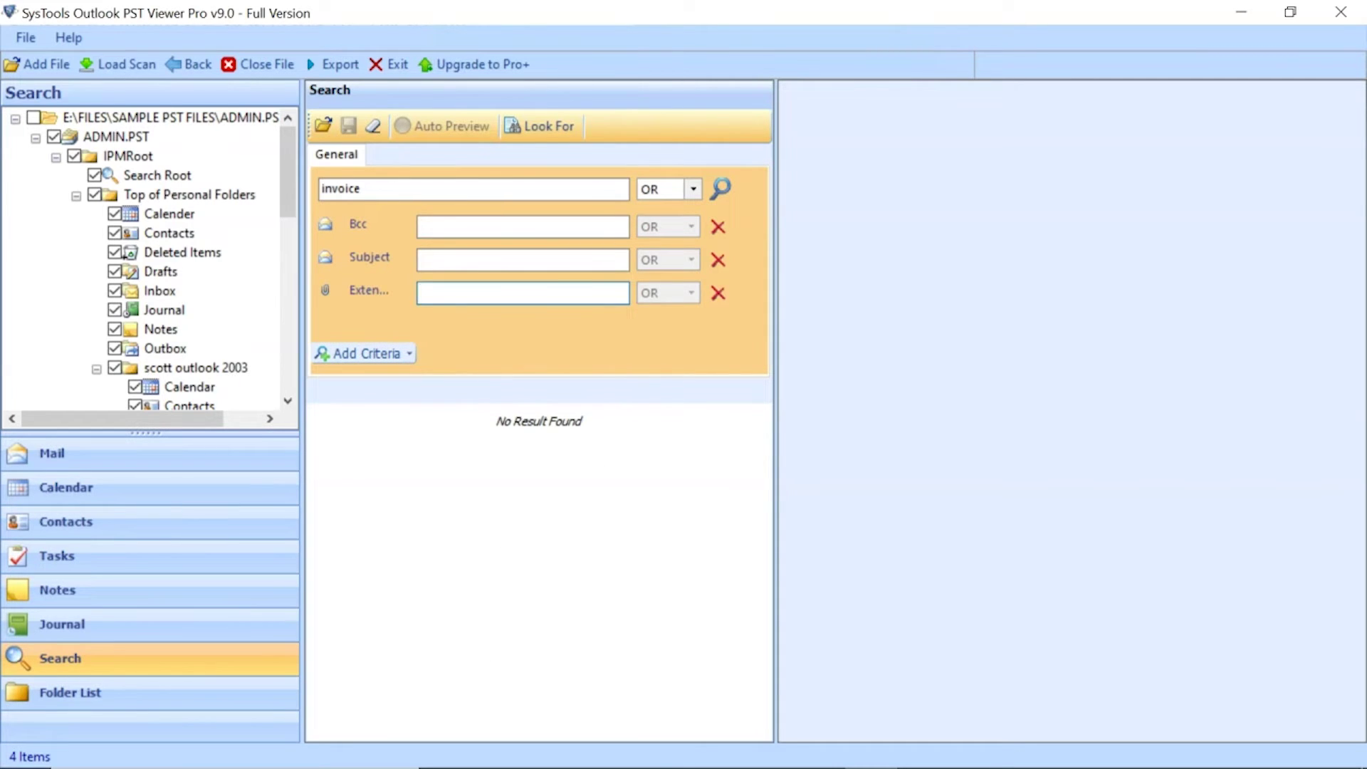
text(.pdf)
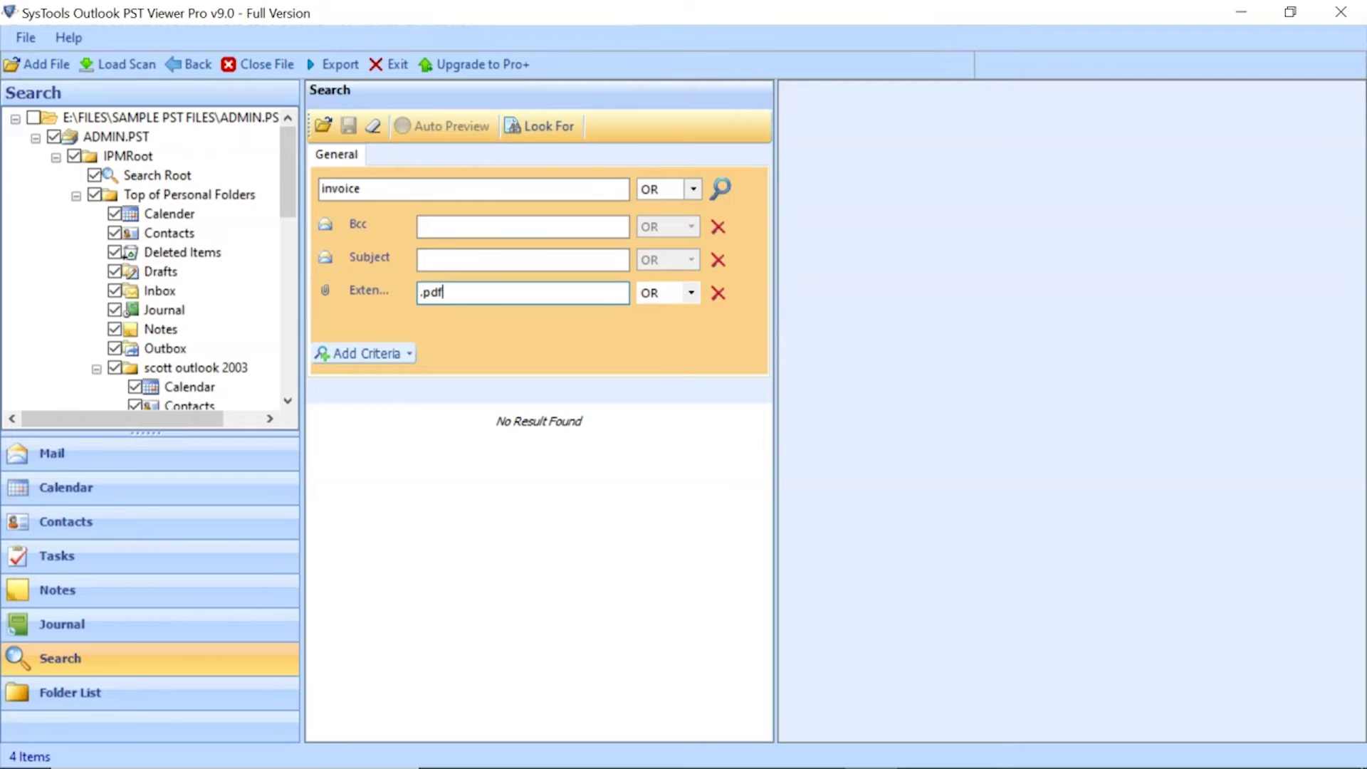
Step: Drop the .pdf criterion, scope to Calendar, Mail and Attachment, and run the search for 2,390 hits
click(718, 292)
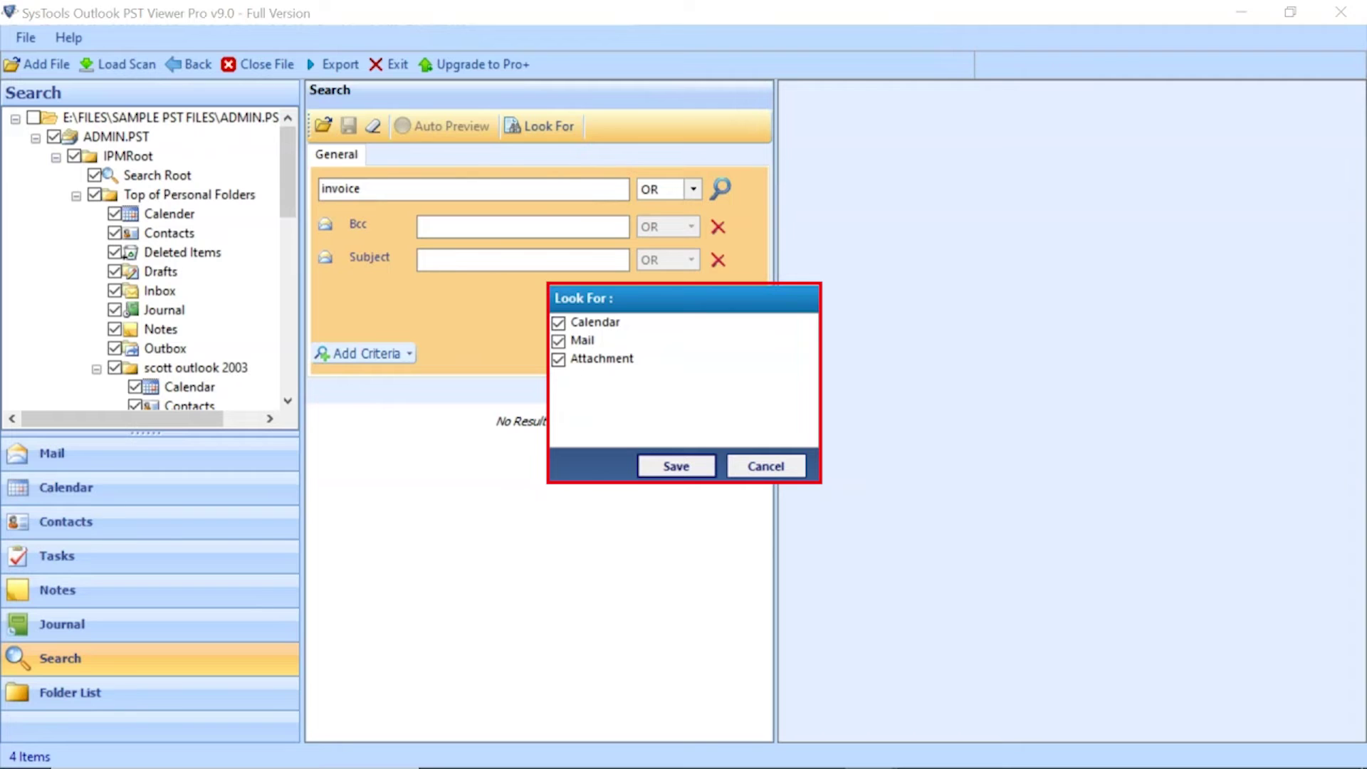
key(Return)
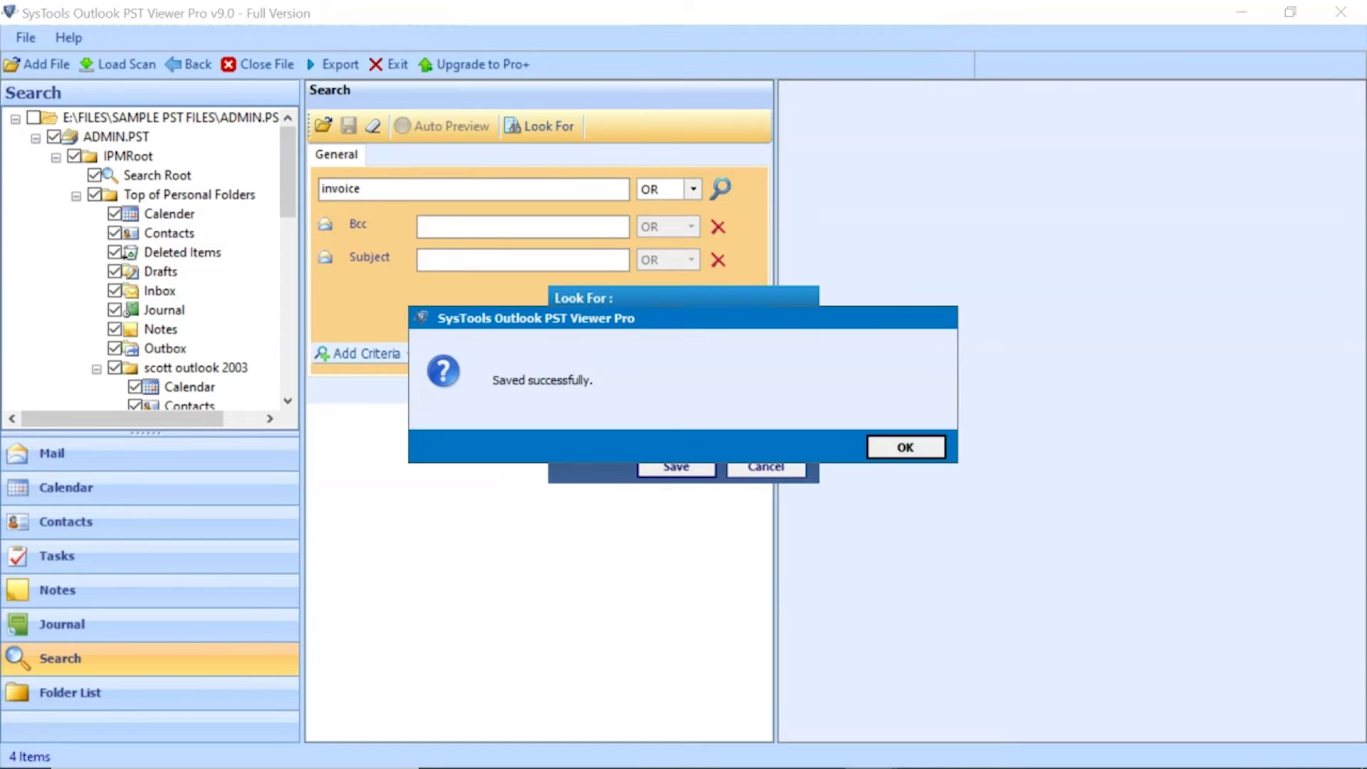
key(Return)
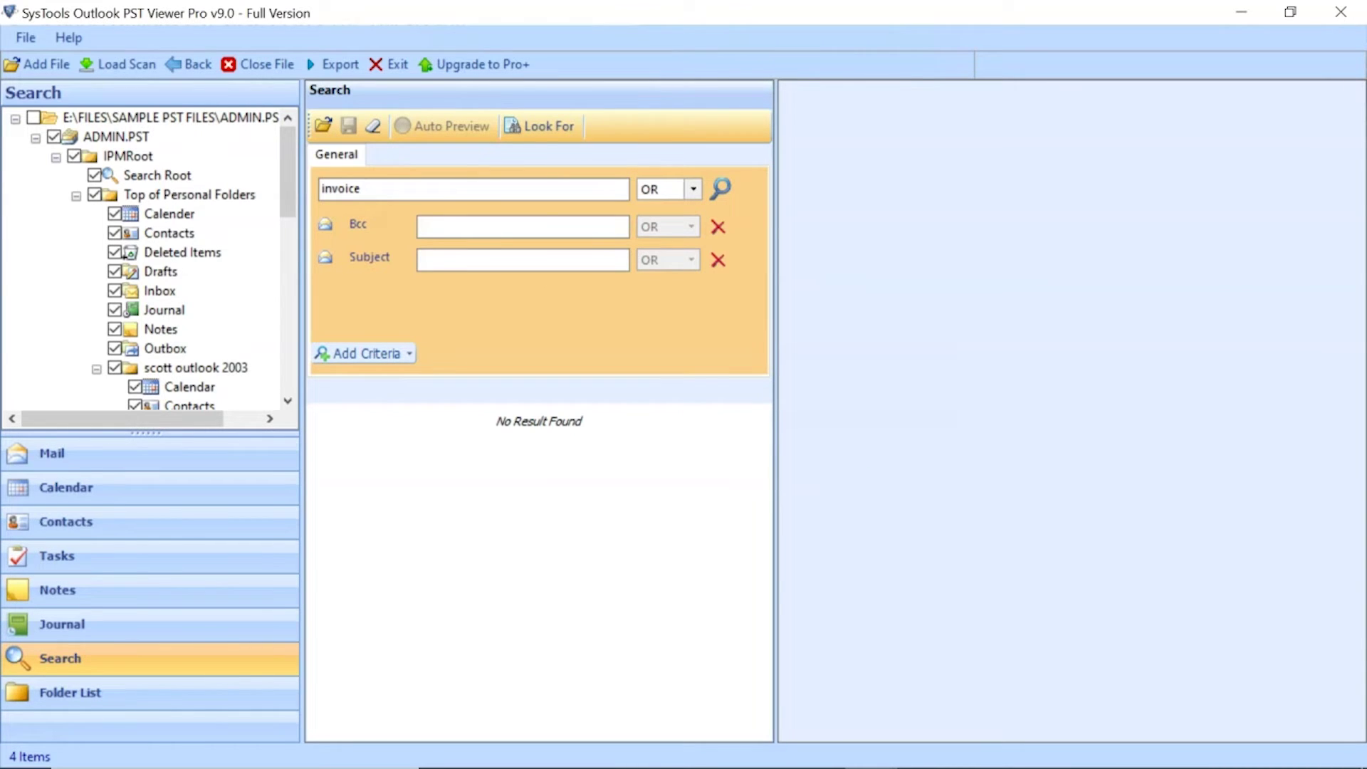
click(721, 189)
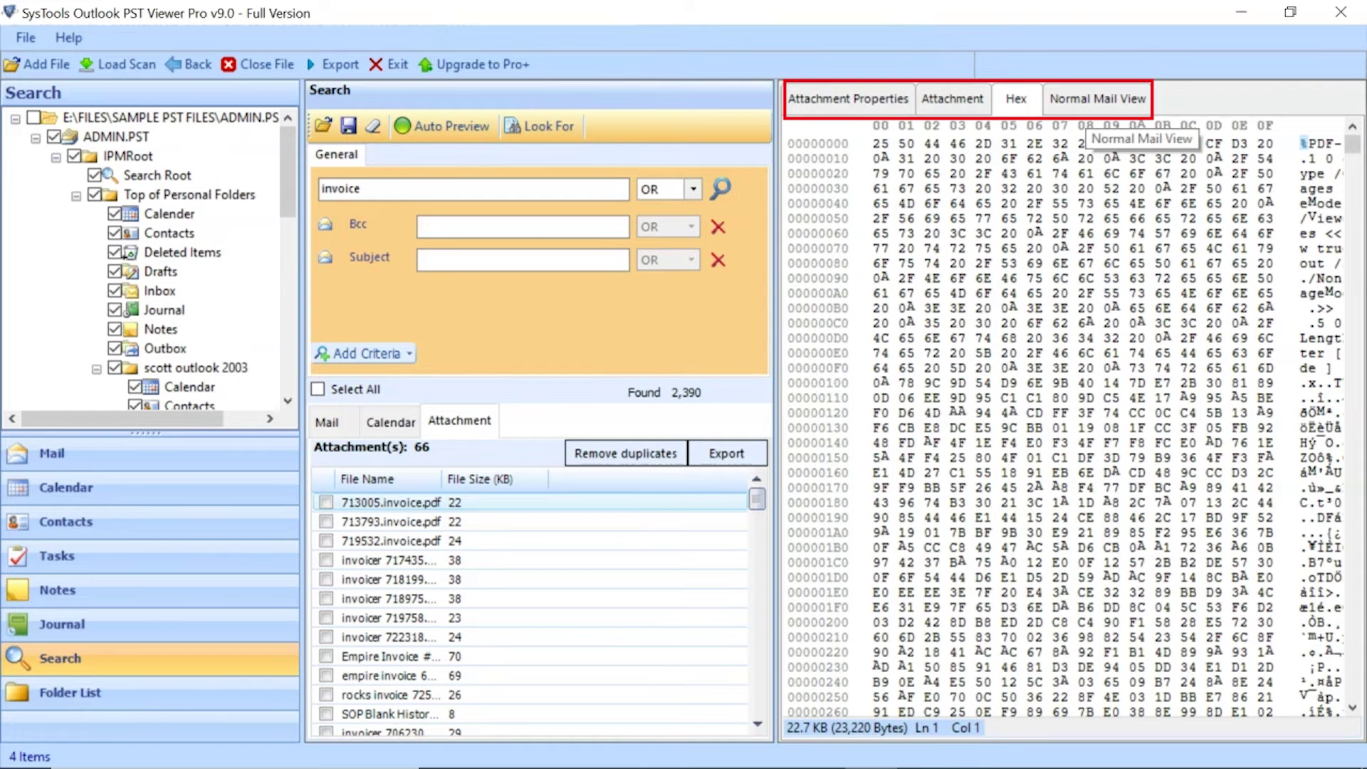
Step: Switch to Normal Mail View, then start a PDF export to the Desktop and open Adv. Settings
click(1097, 99)
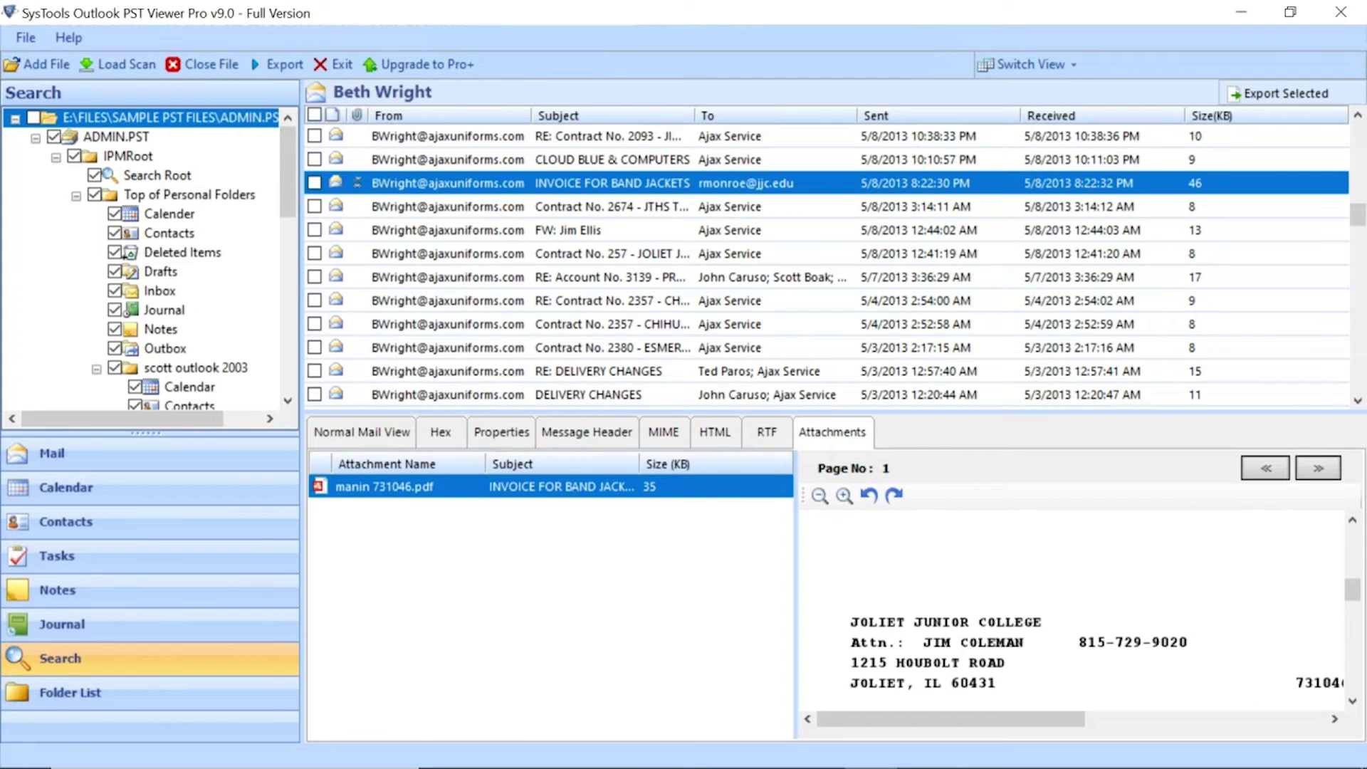
right_click(421, 183)
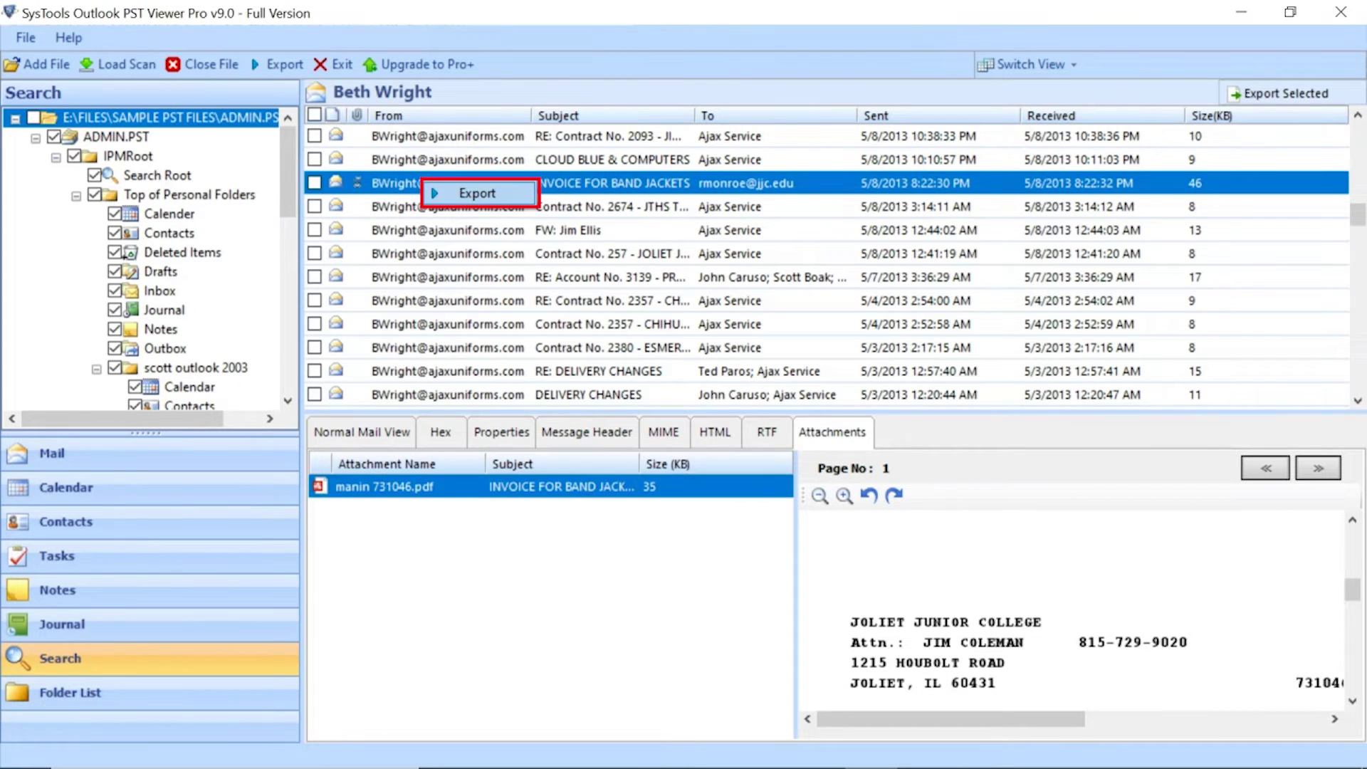
key(Return)
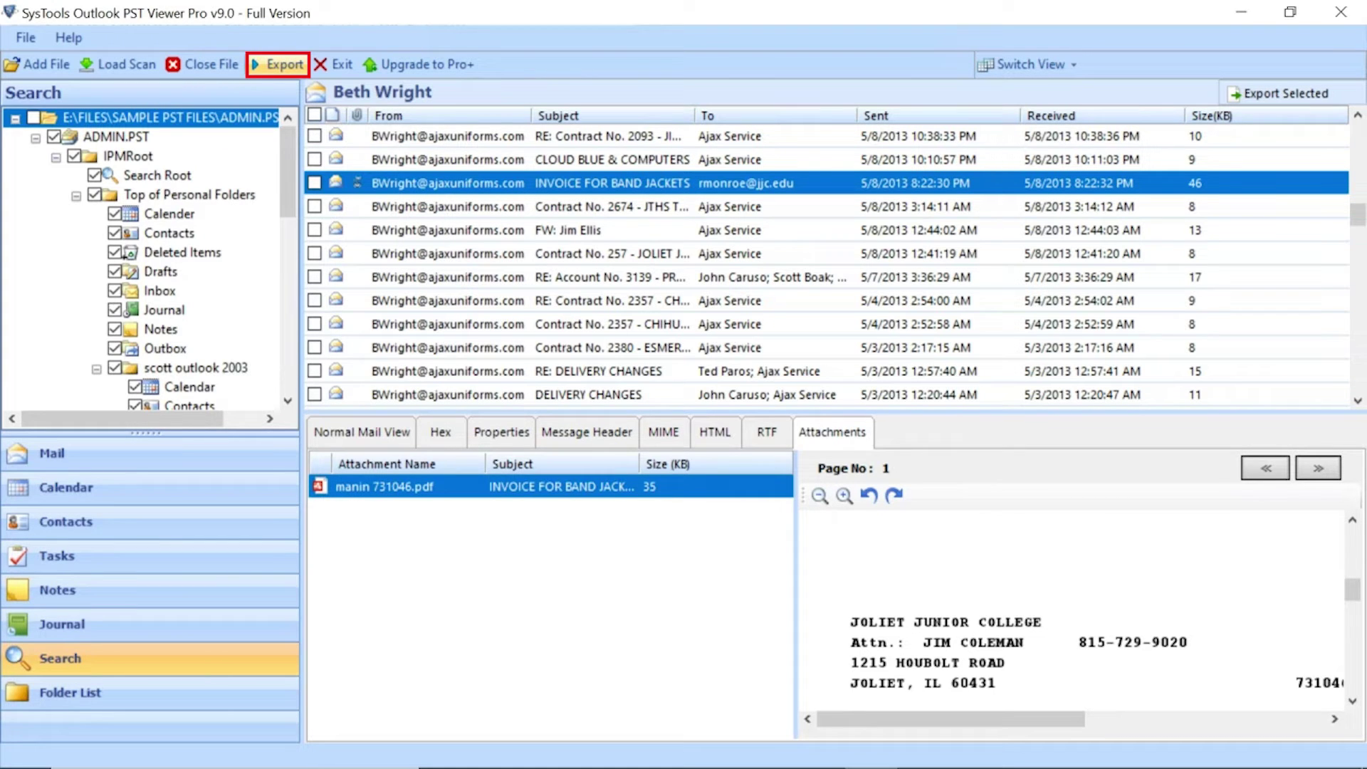
click(278, 64)
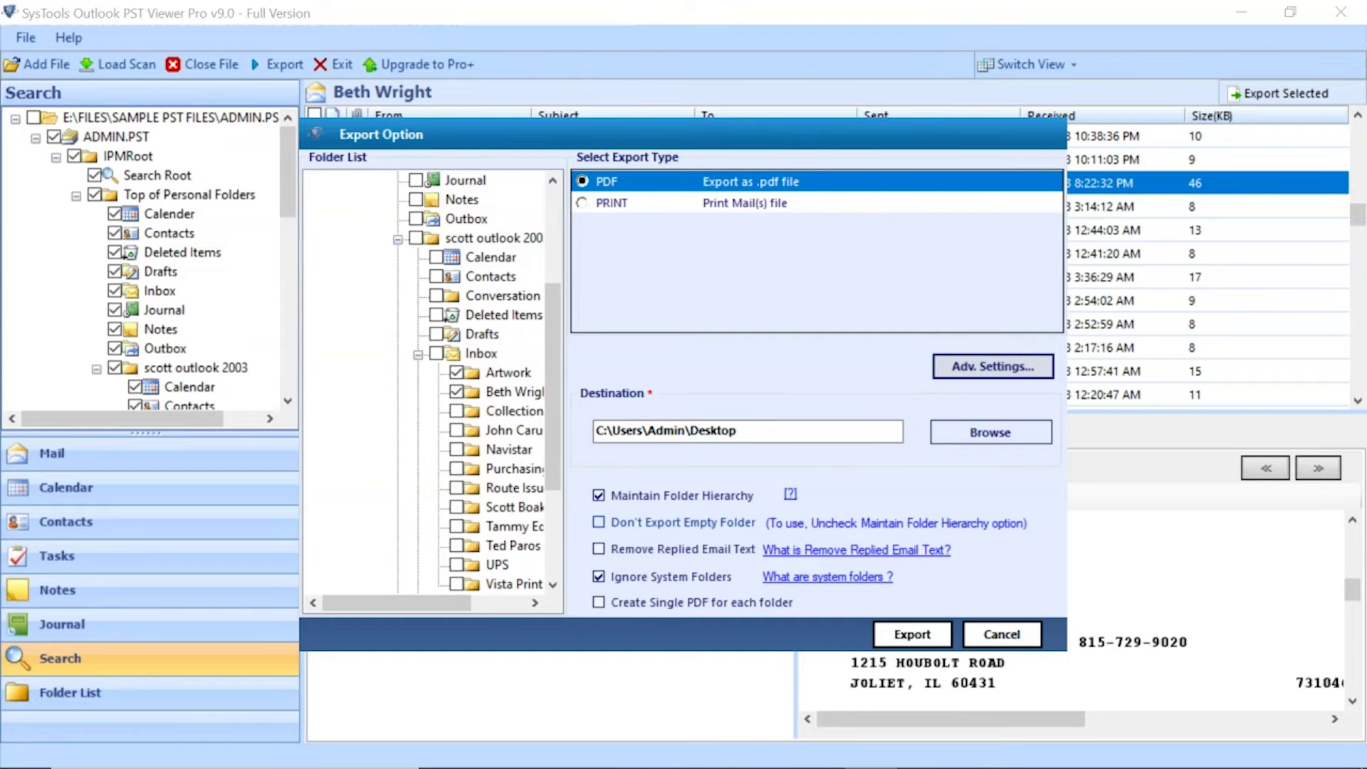
key(Return)
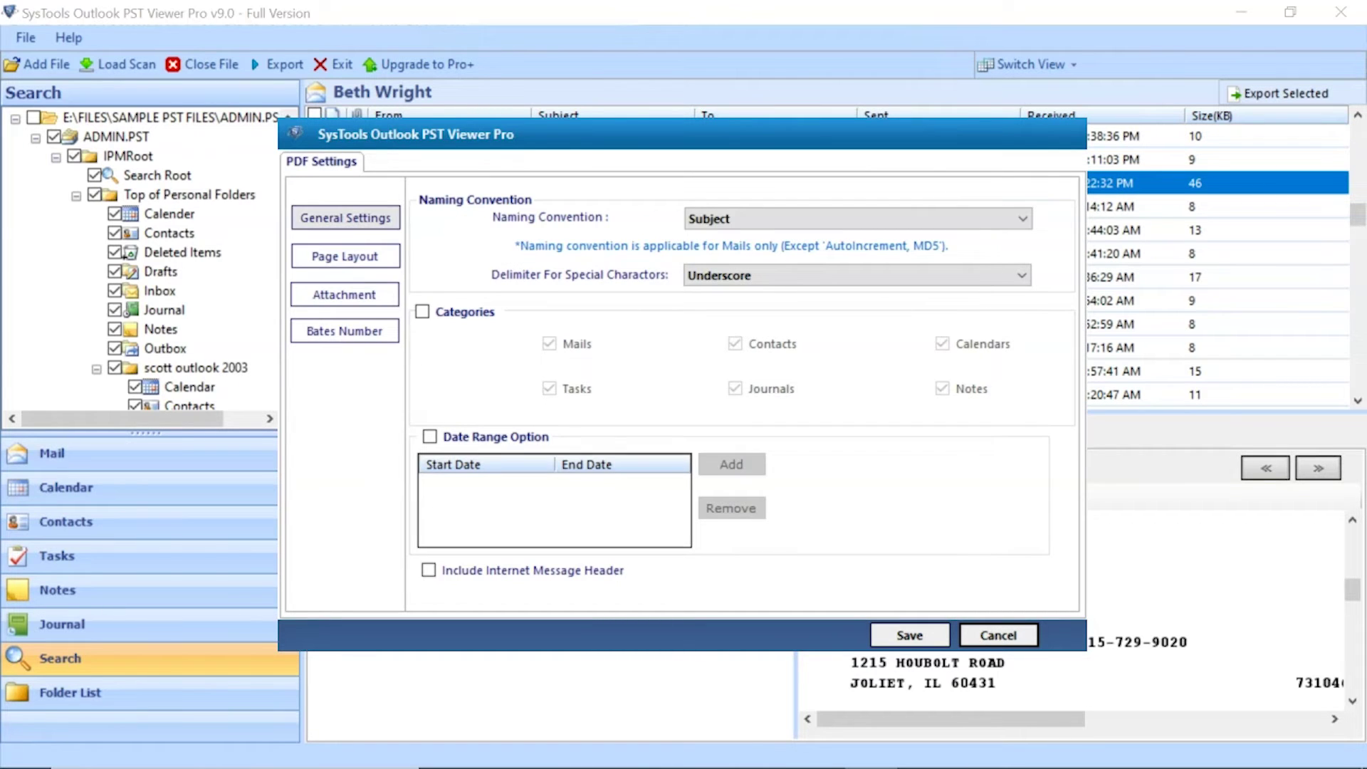
key(Tab)
Step: Set the PDF file naming convention to AutoIncrement
key(alt+Down)
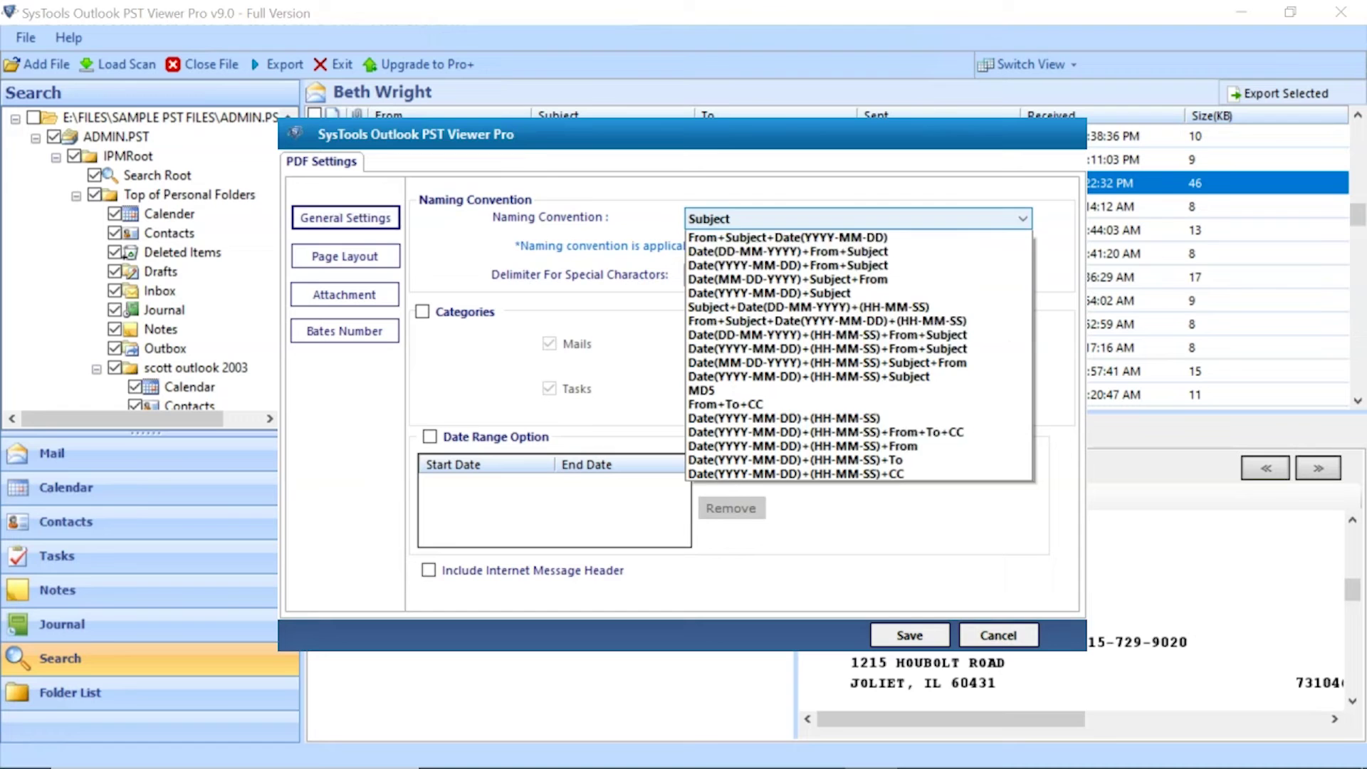
key(Down)
key(Down)
key(Down)
key(Down)
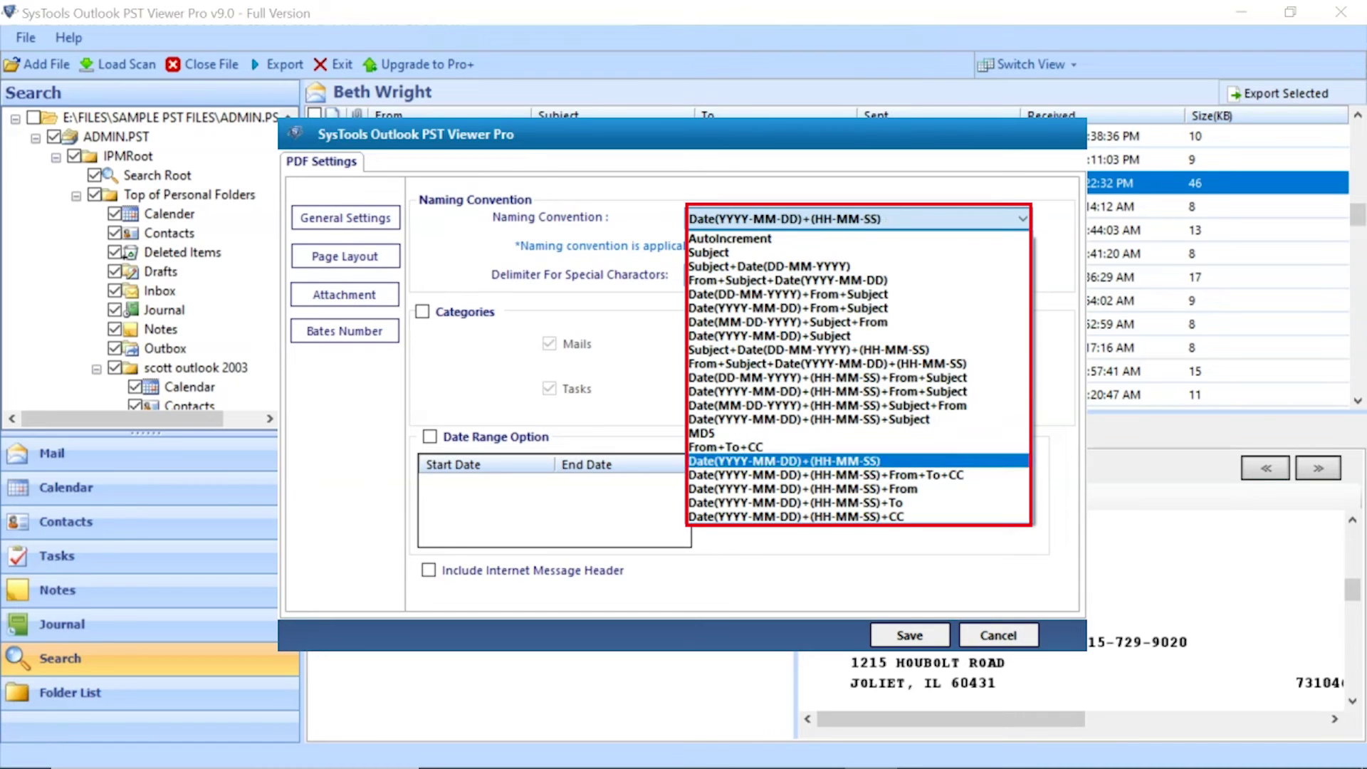
key(Down)
key(Down)
key(Down)
key(Up)
key(Up)
key(Up)
key(Up)
key(Up)
key(Up)
key(Up)
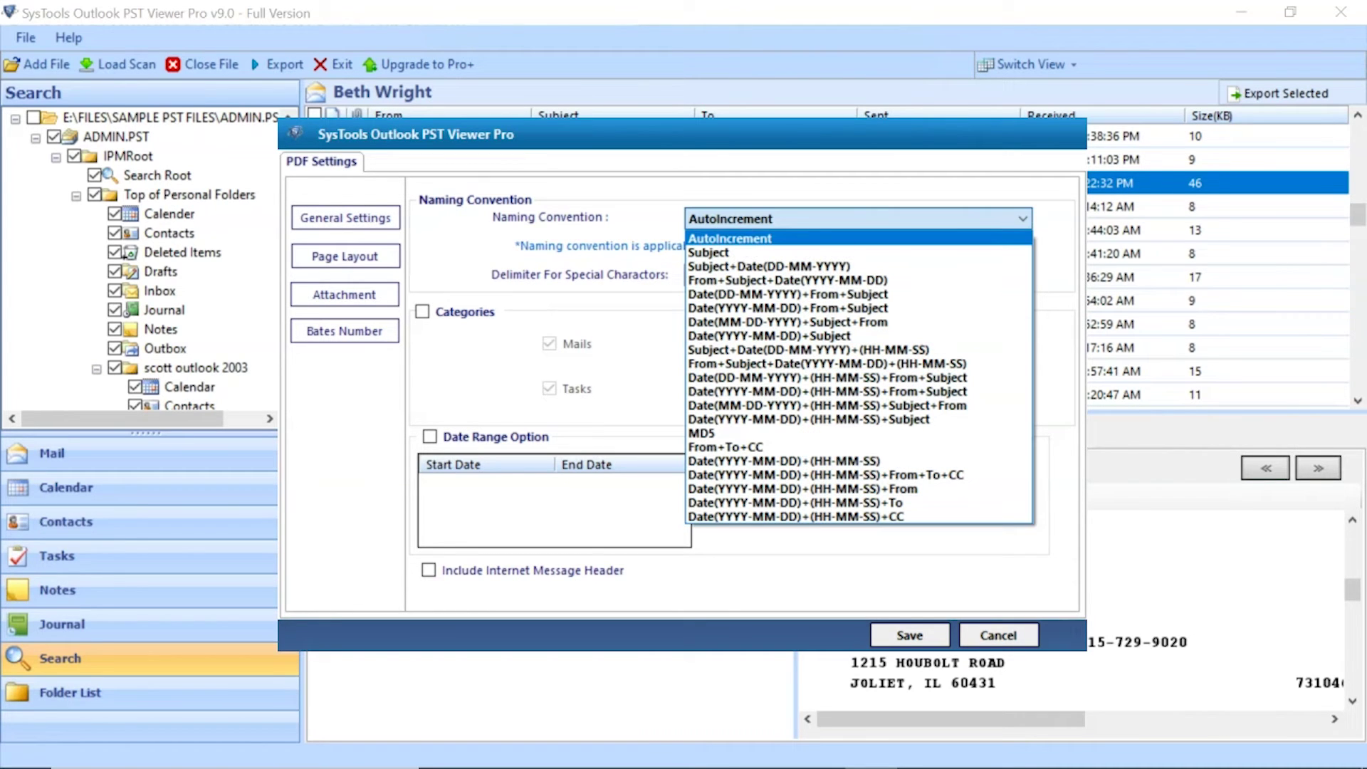
key(Return)
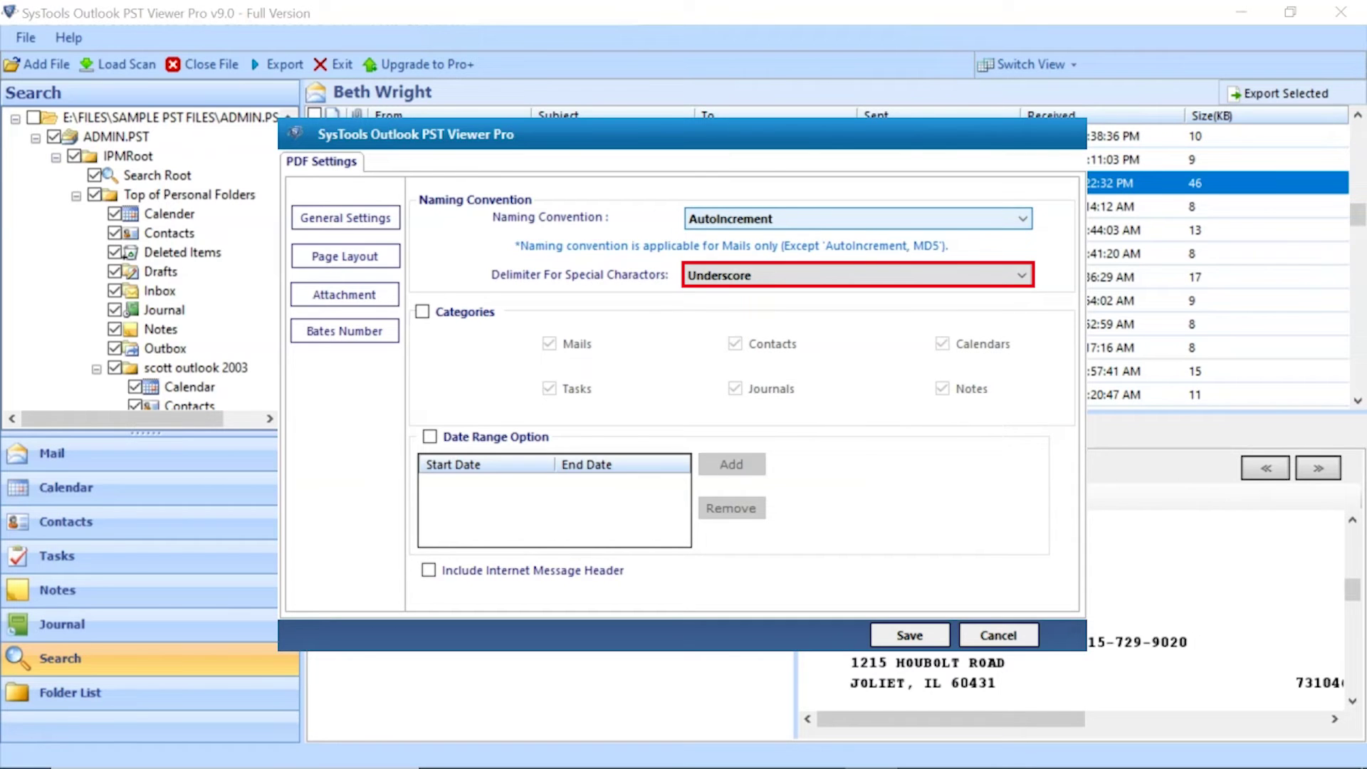
Step: Keep the Underscore delimiter, leave category filtering off, and bring up Page Layout settings
key(Tab)
key(alt+Down)
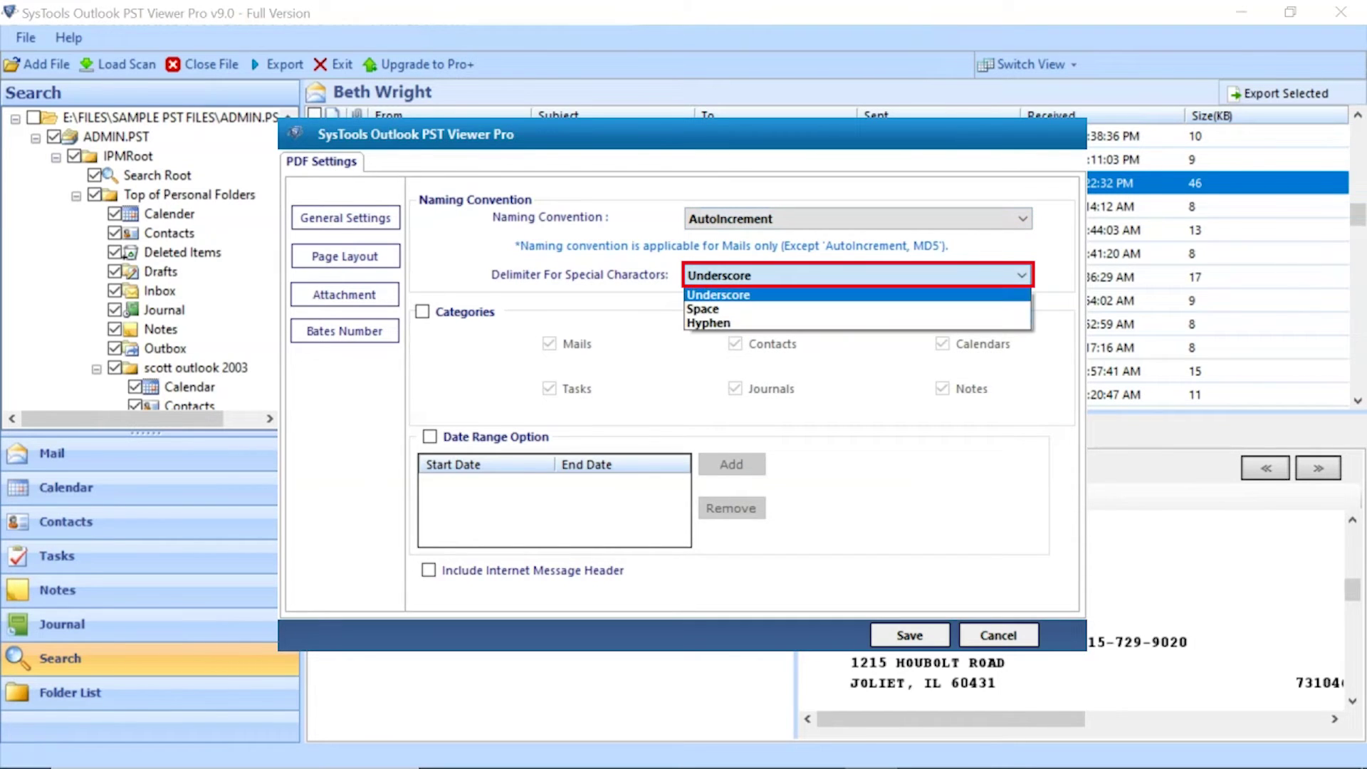
key(Escape)
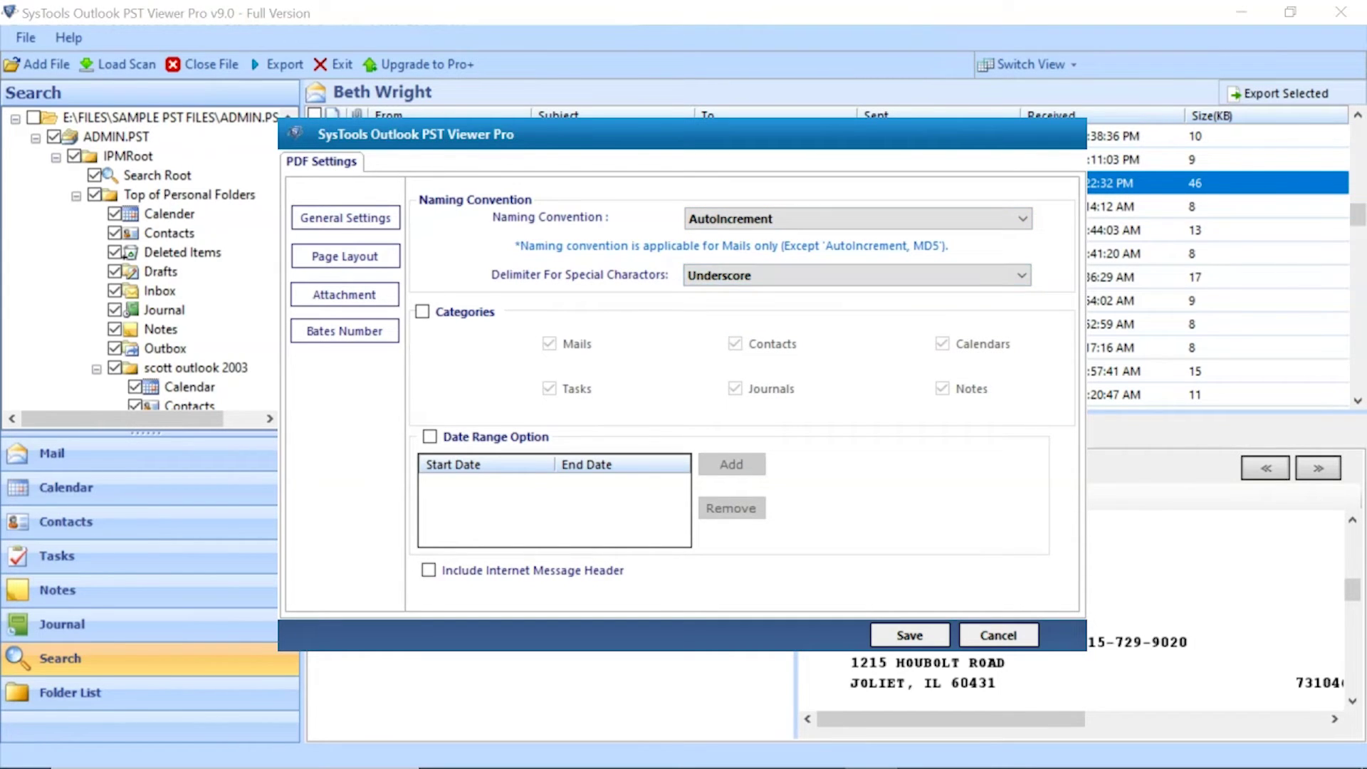
key(space)
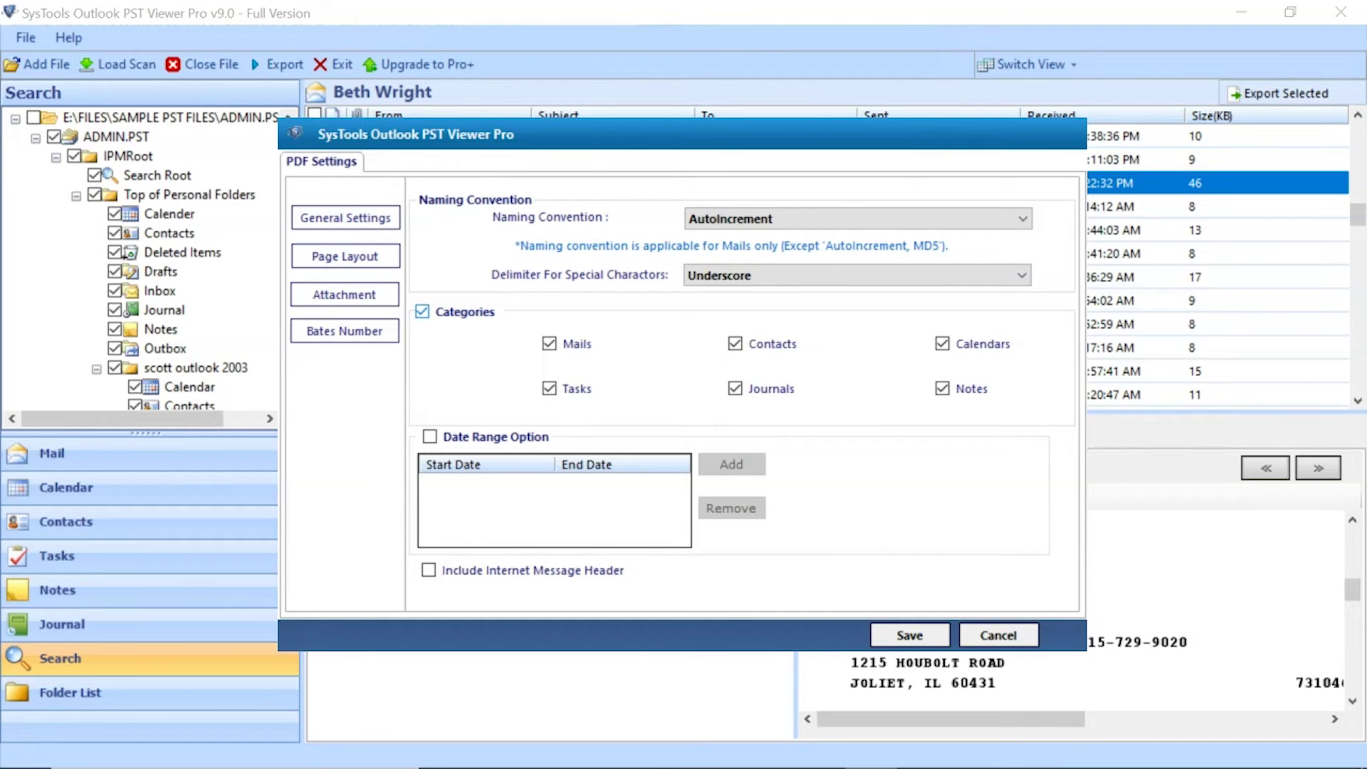
key(space)
key(space)
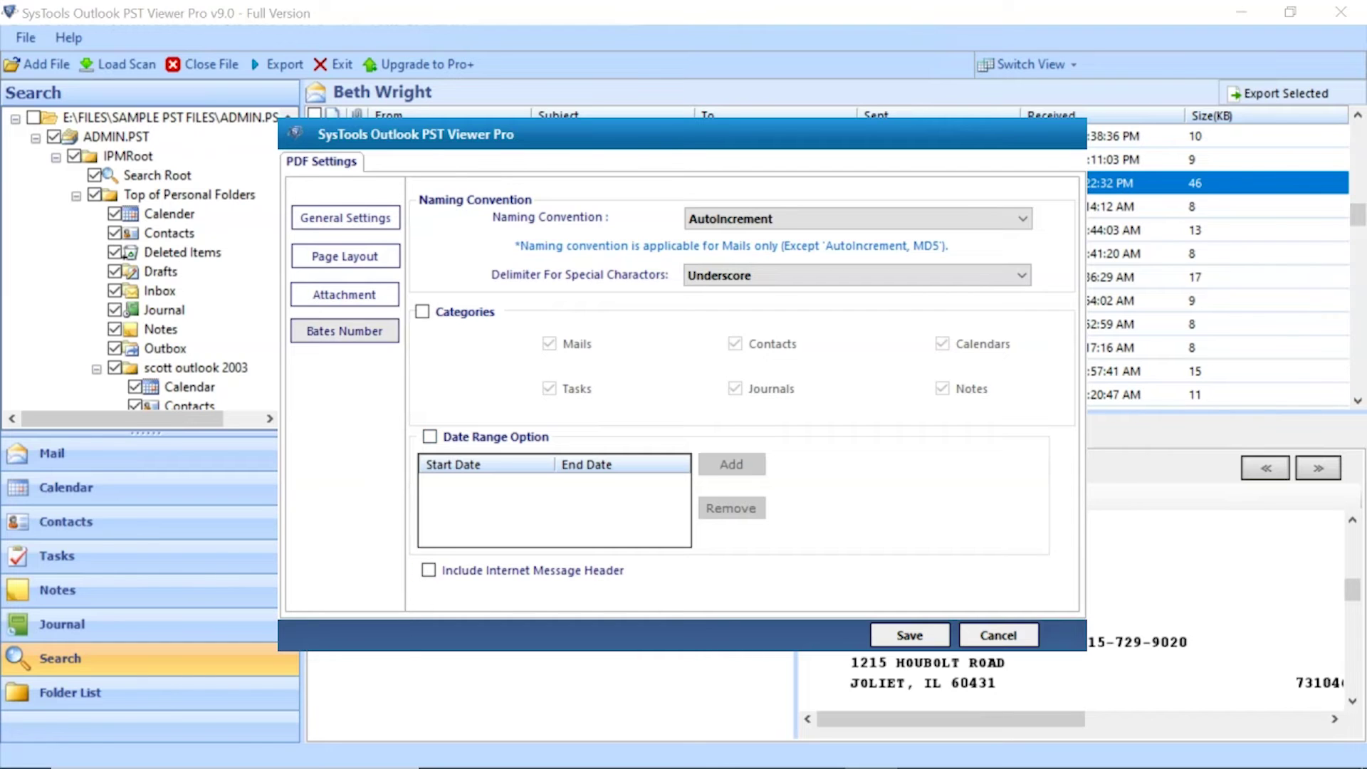
click(344, 256)
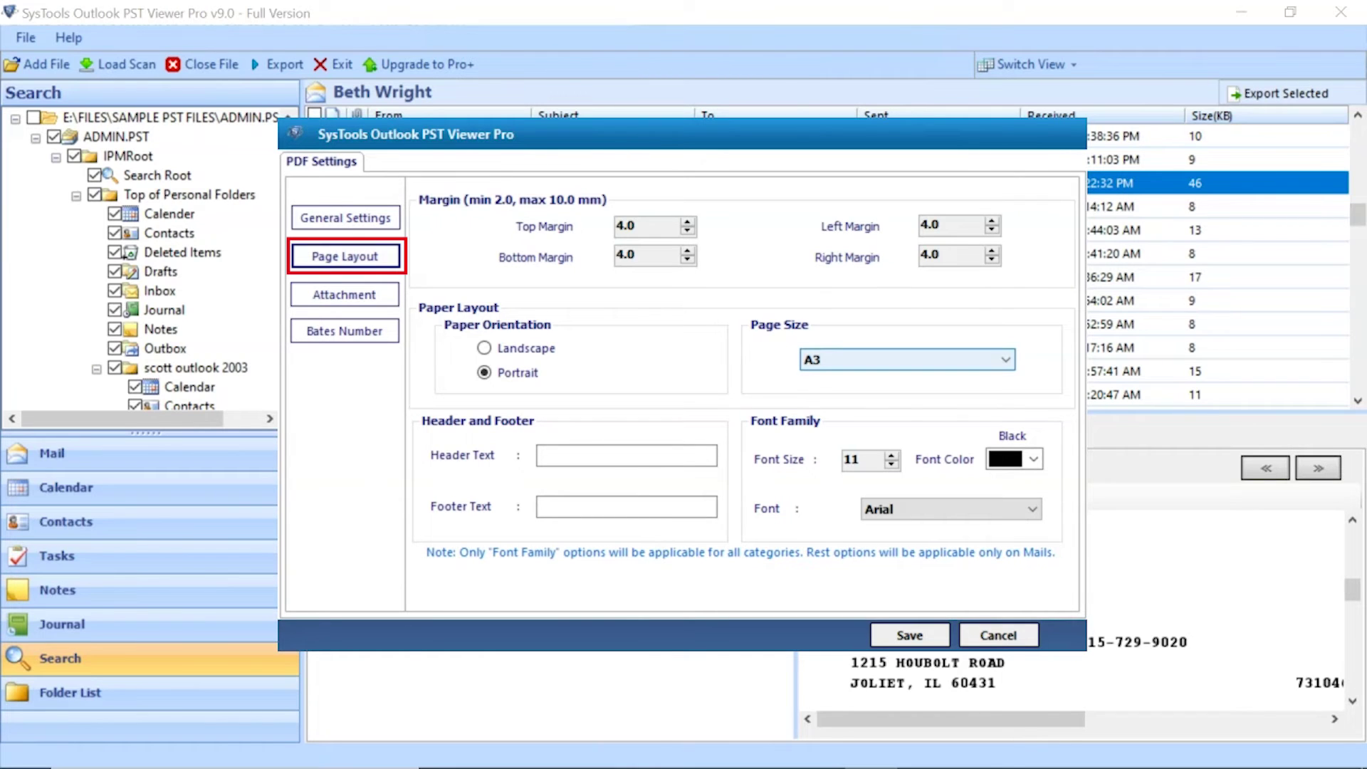
Step: Keep A3 page size and save attachments separately in original format, named by FileName
click(906, 359)
click(908, 379)
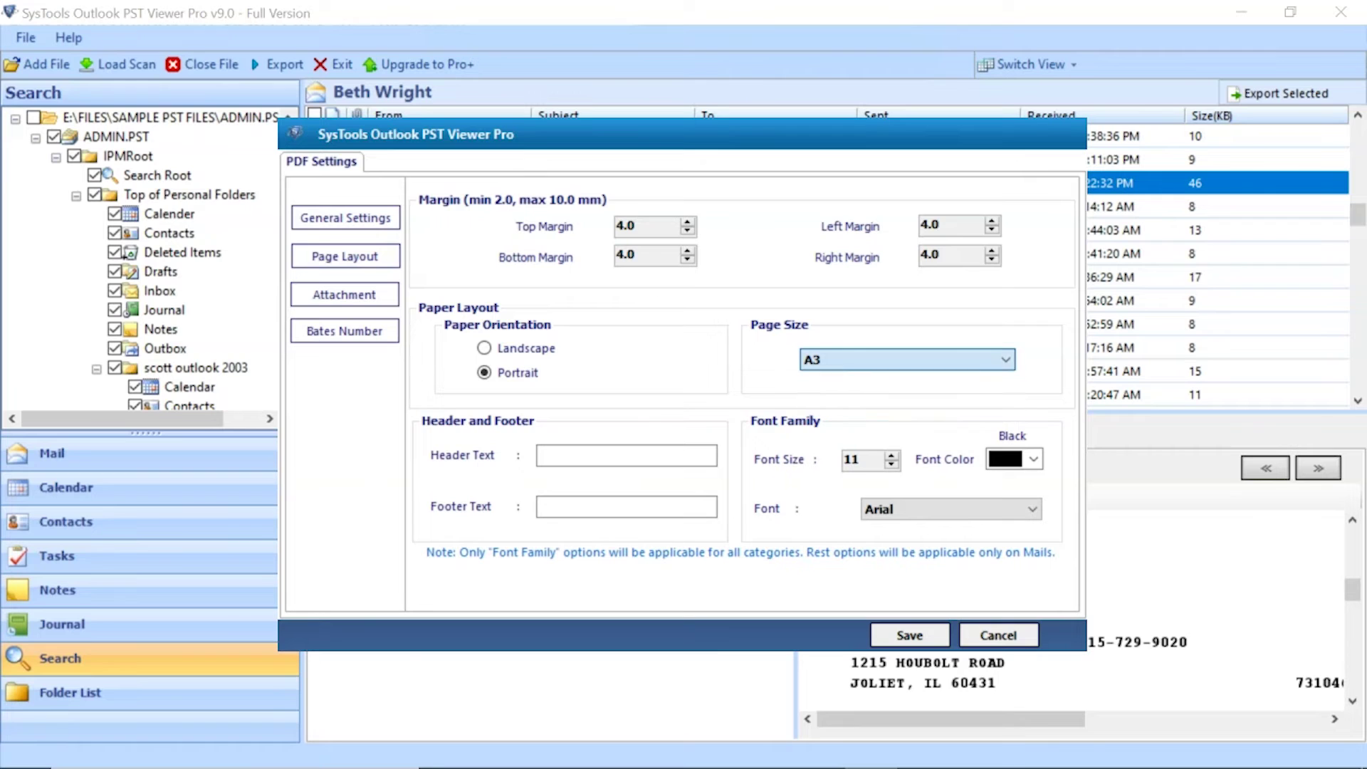
click(344, 294)
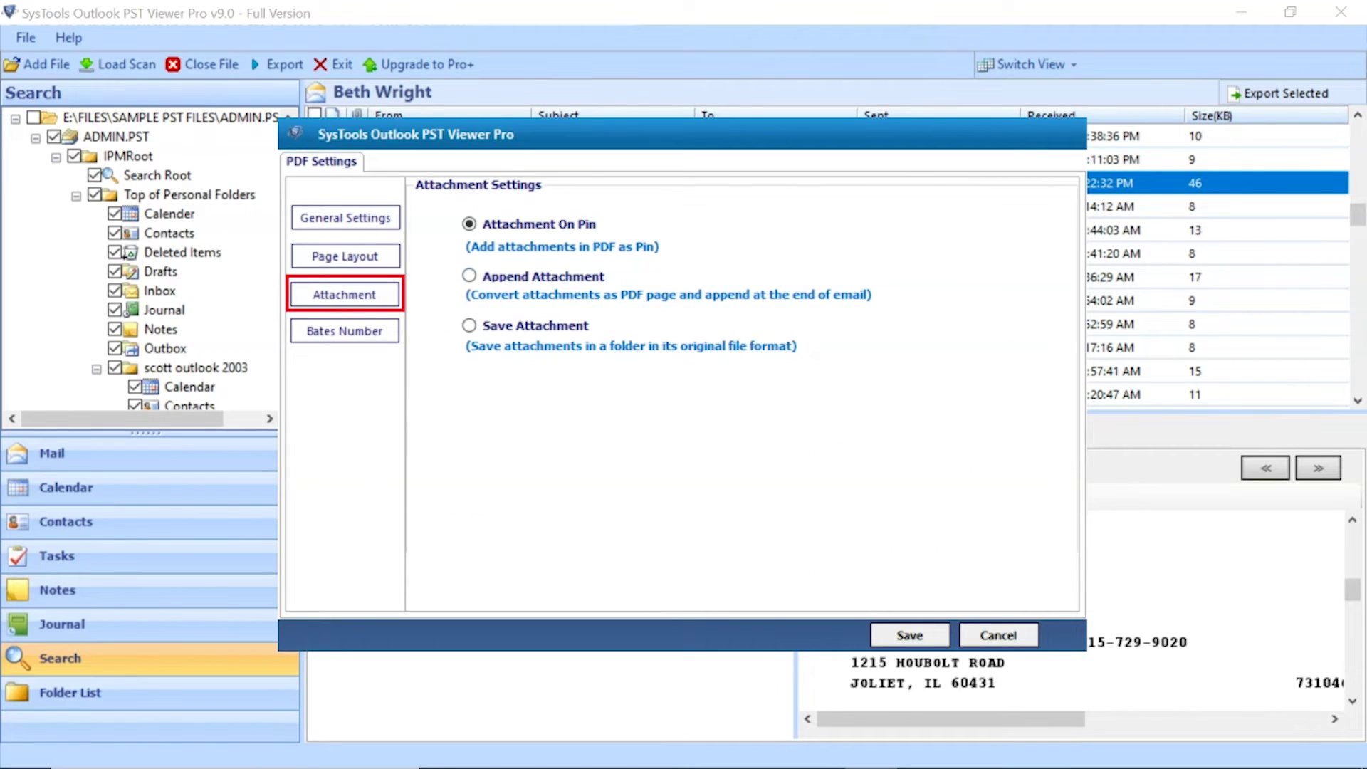
key(Down)
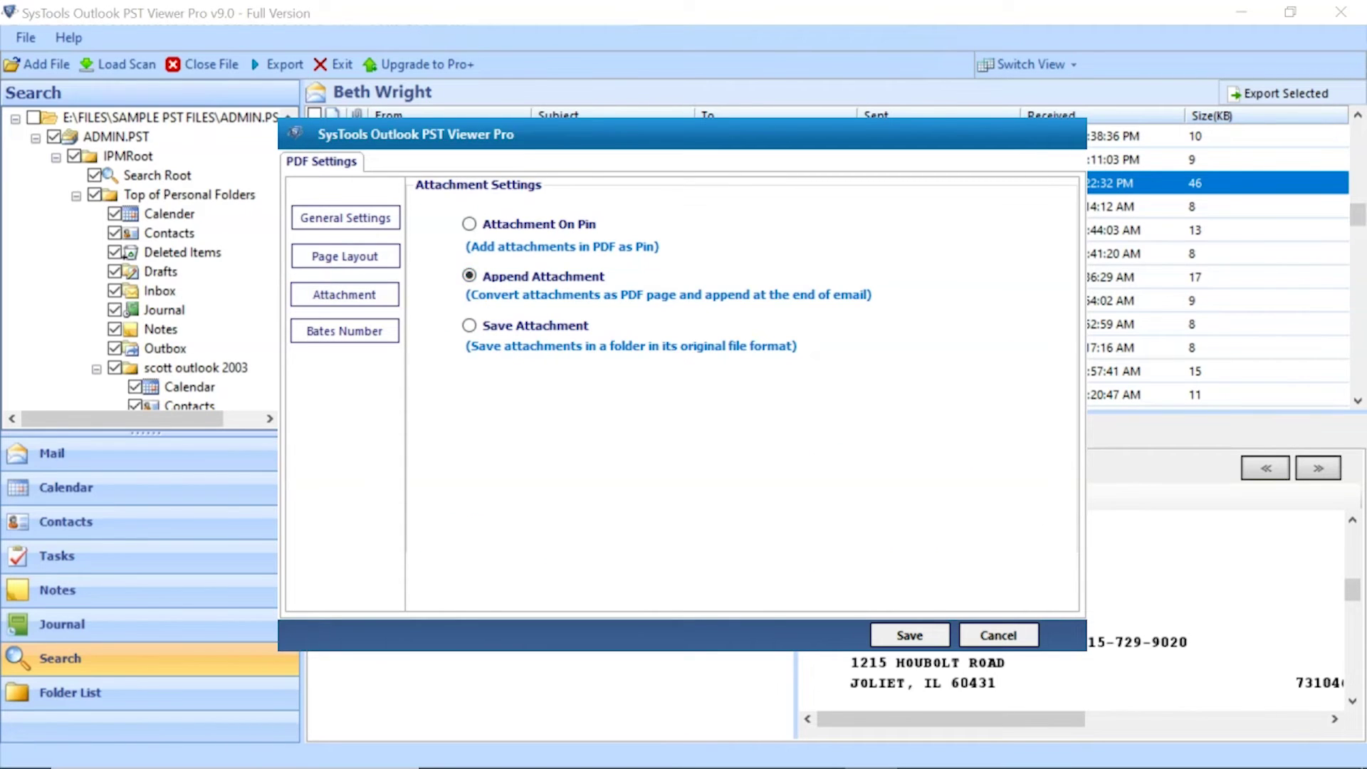
key(Down)
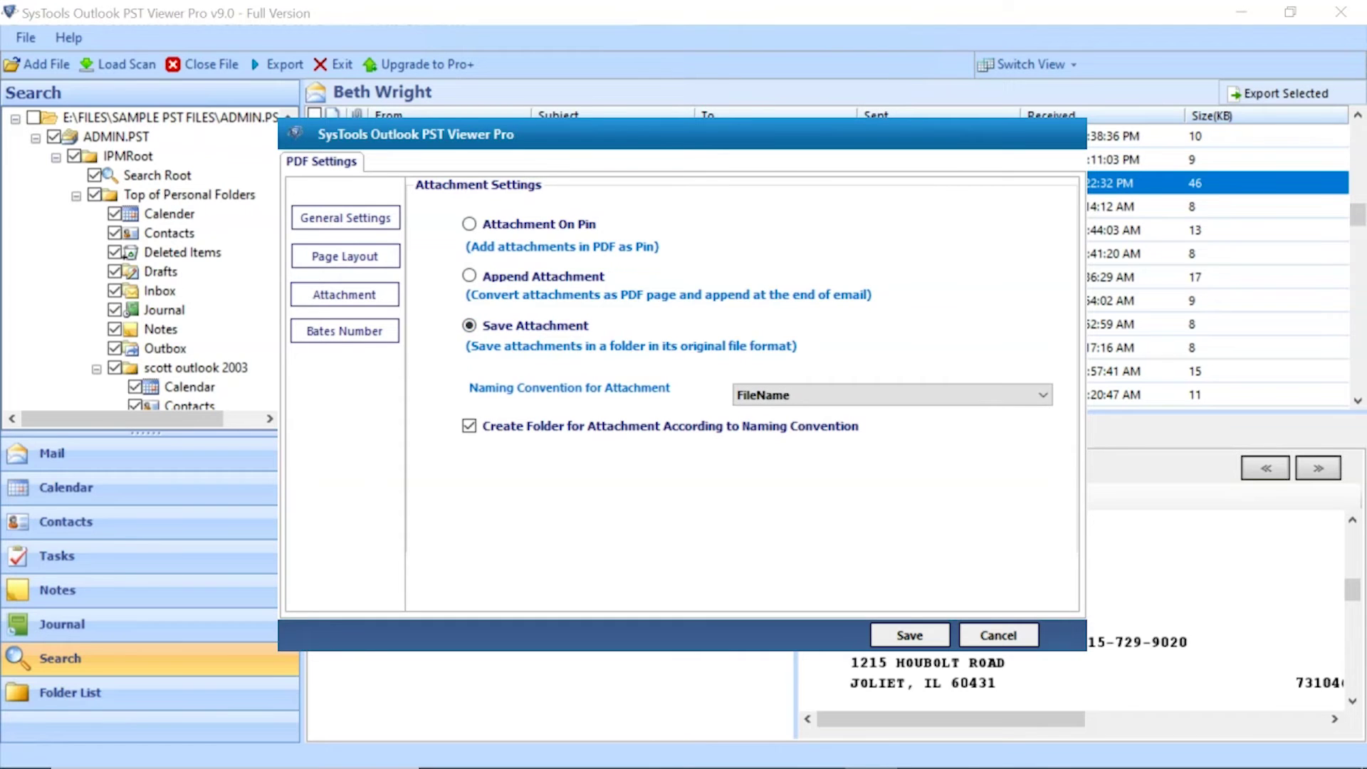
key(alt+Down)
key(Return)
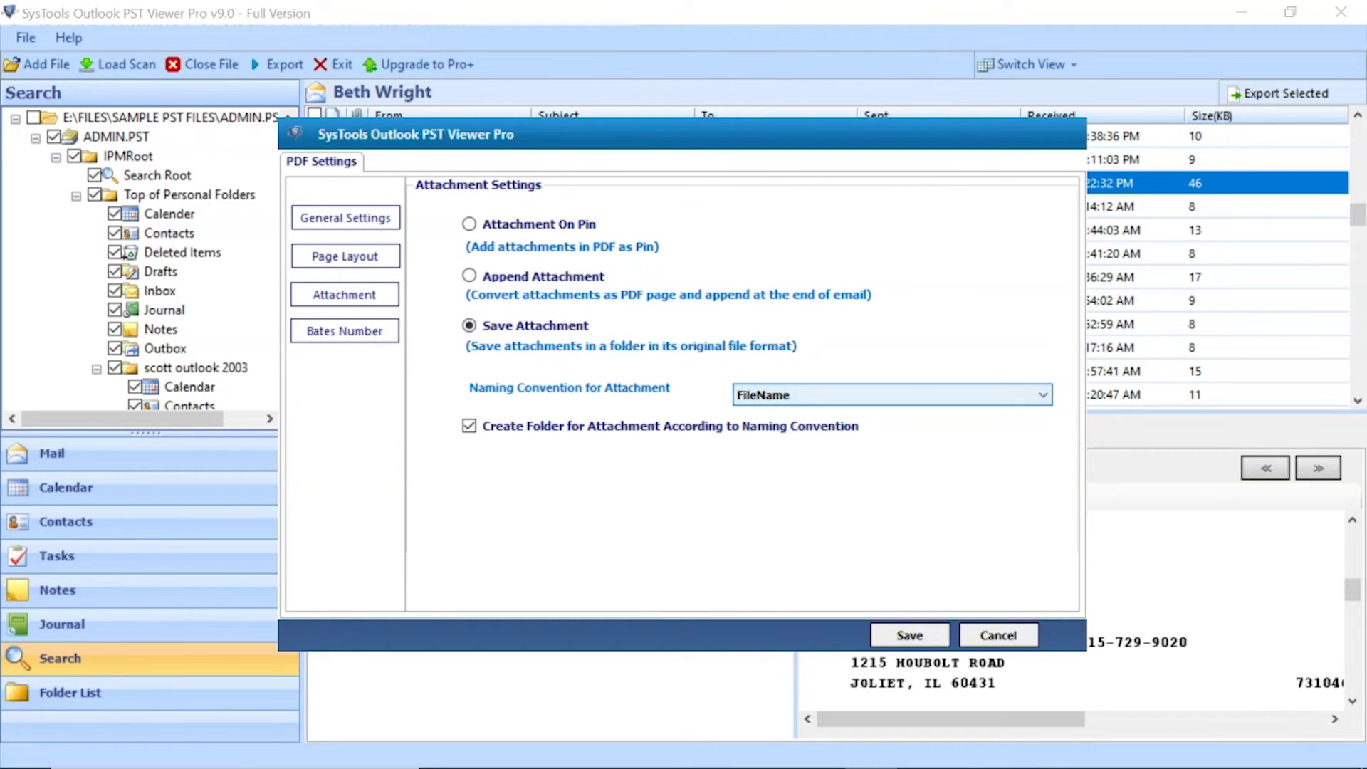
key(Tab)
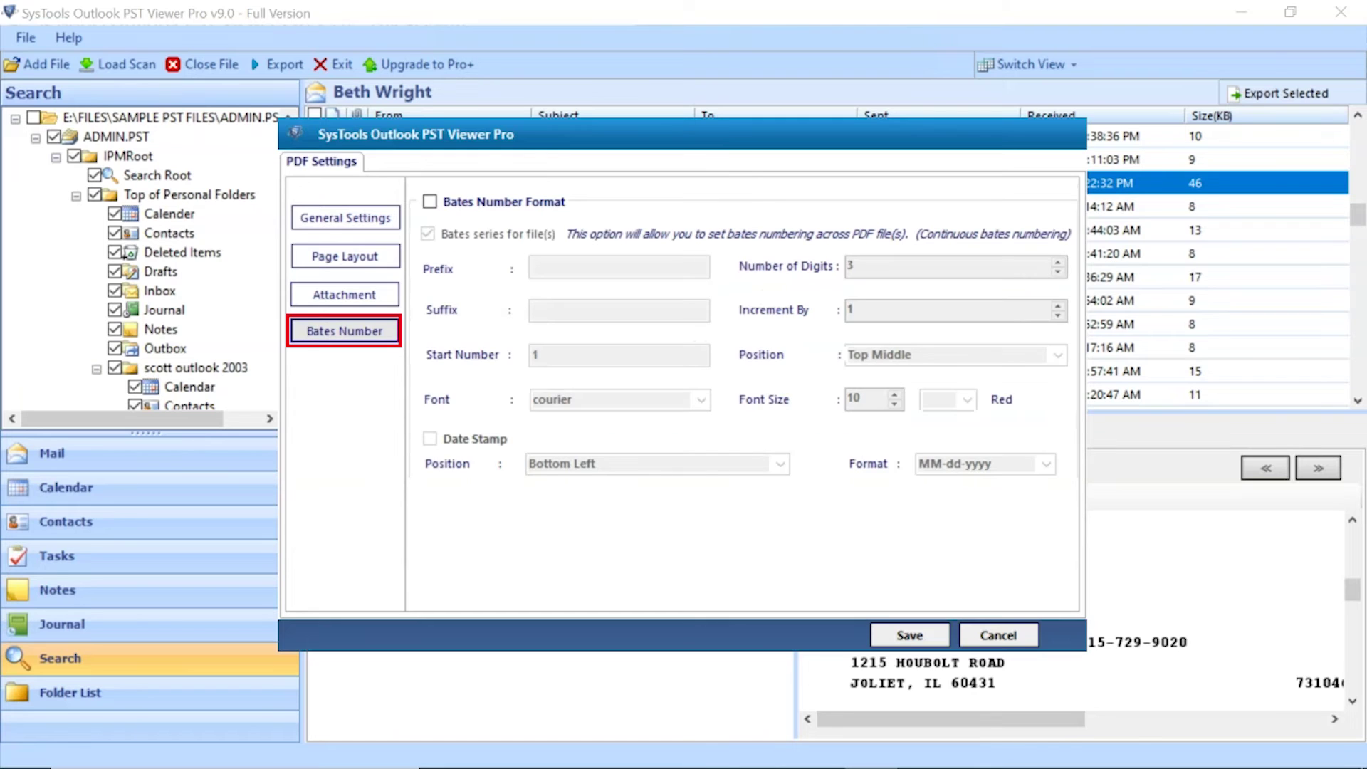
Step: Leave Bates Number Format unchecked, save the PDF settings, and acknowledge the confirmation
key(space)
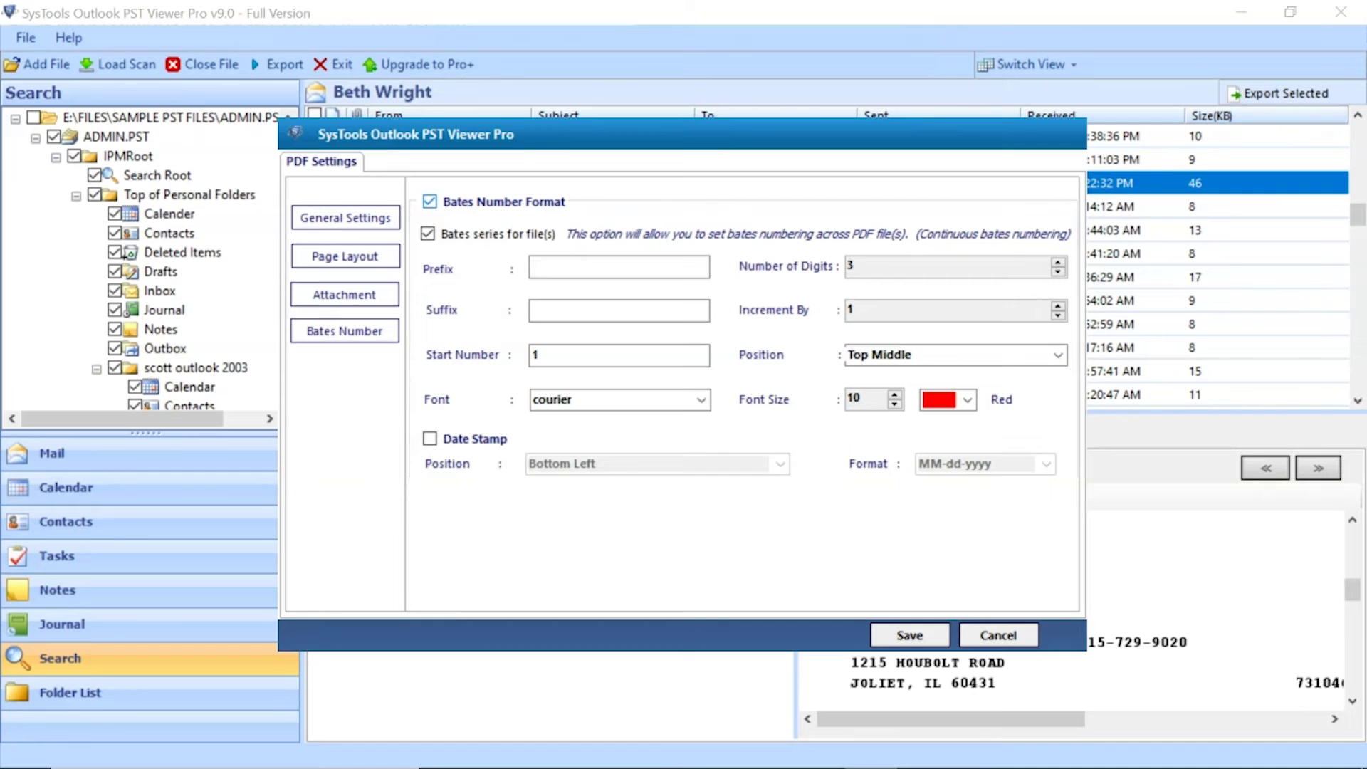
key(space)
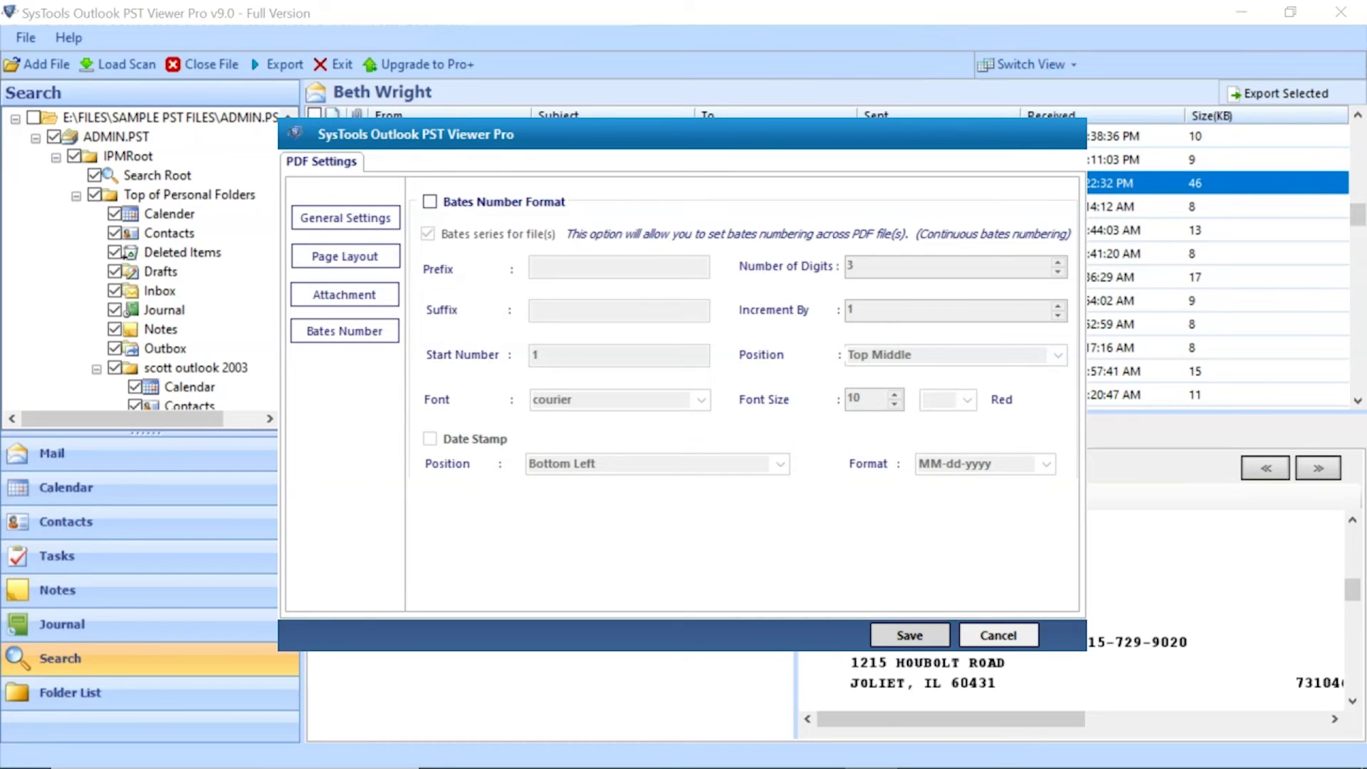
click(909, 635)
key(Return)
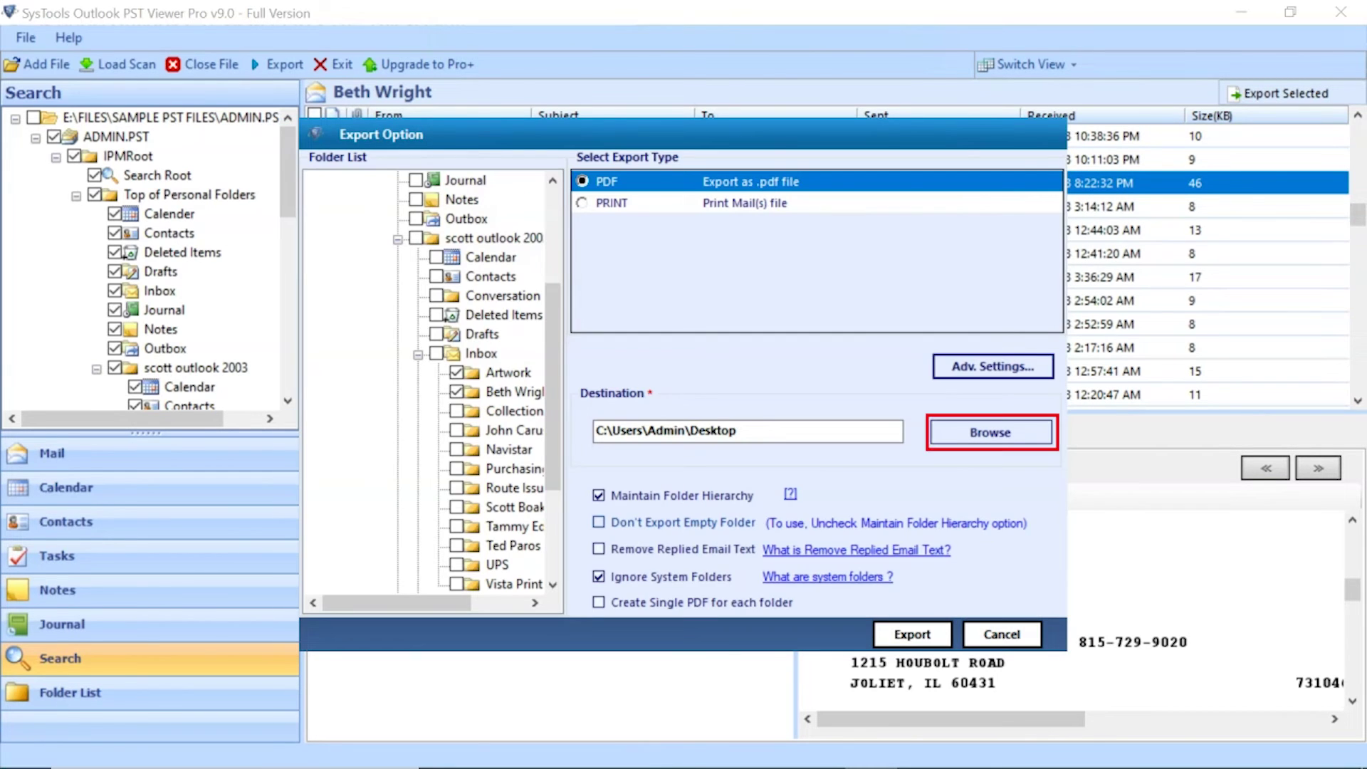
Step: Set the export destination to the desktop SysTools PST Viewer Pro folder and skip empty folders
click(990, 432)
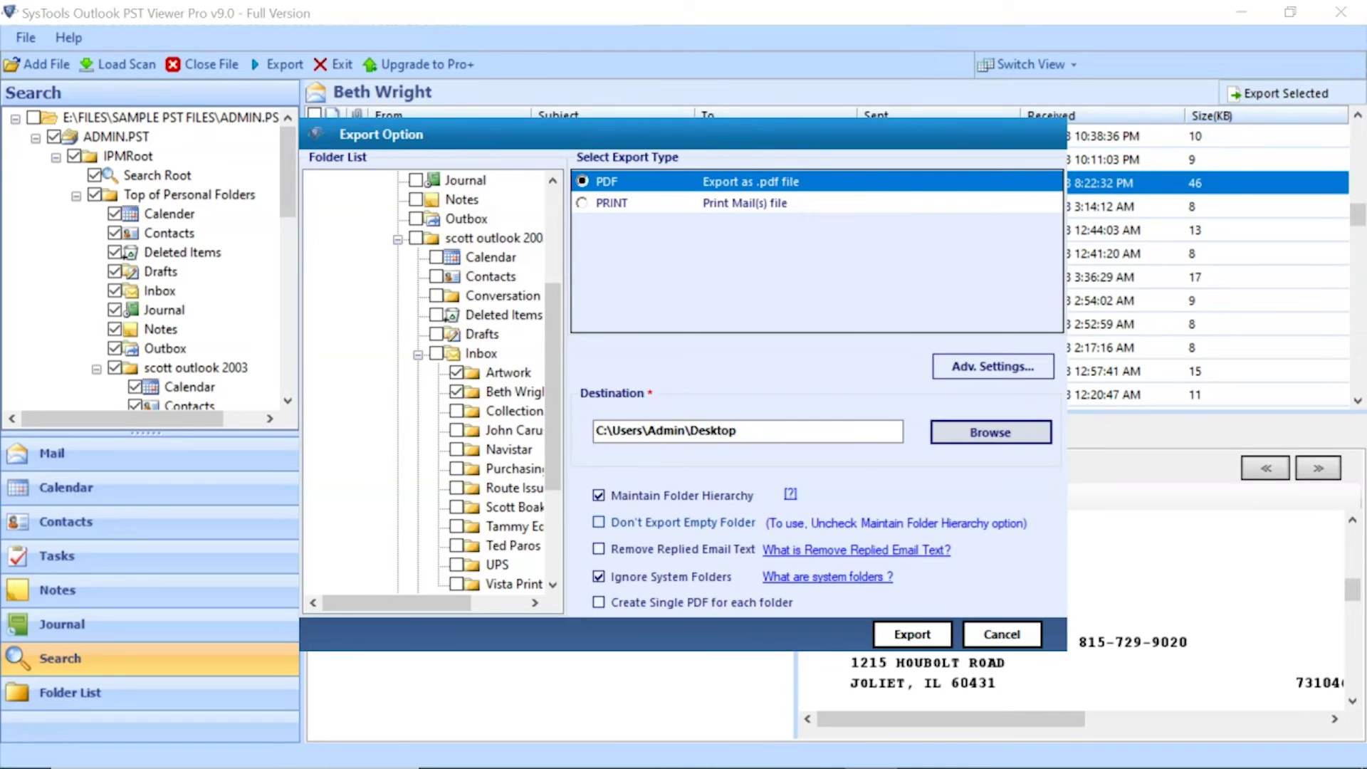
click(710, 526)
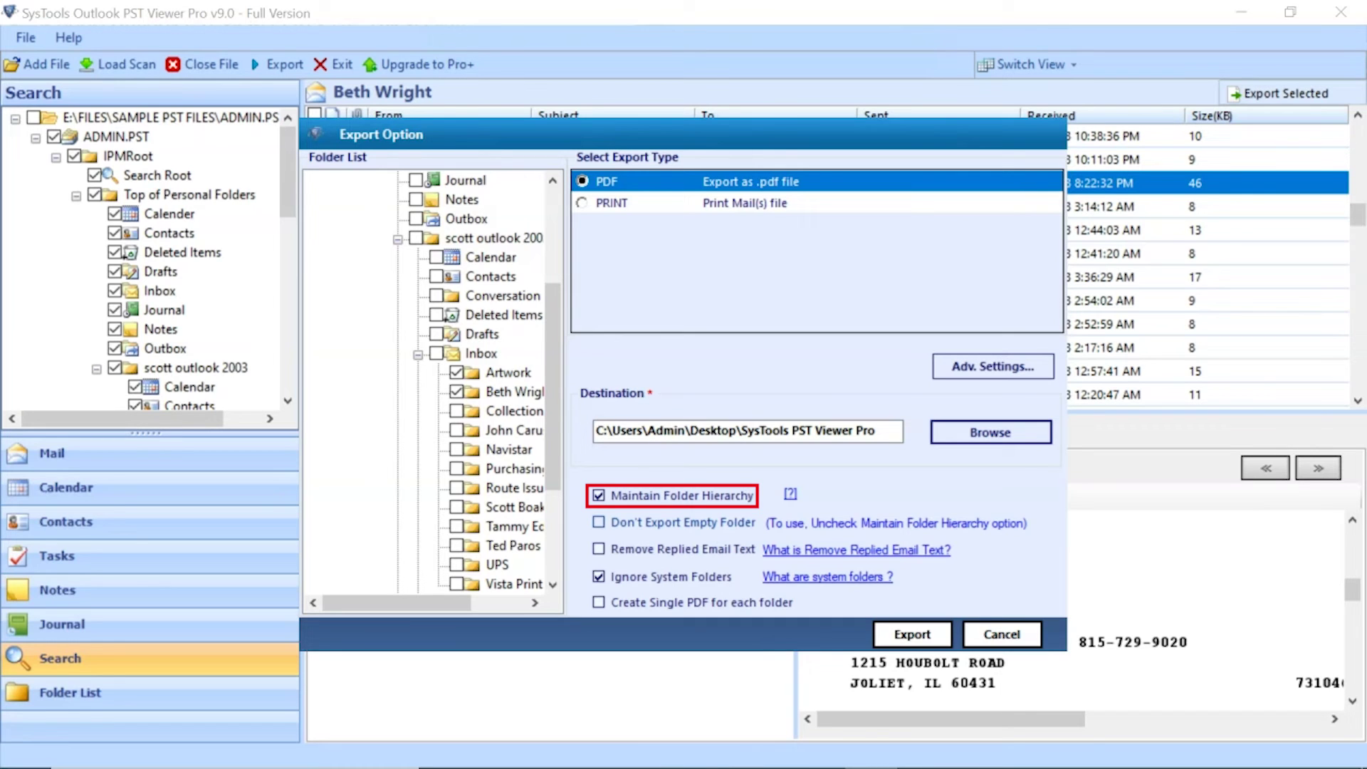
click(599, 495)
click(598, 522)
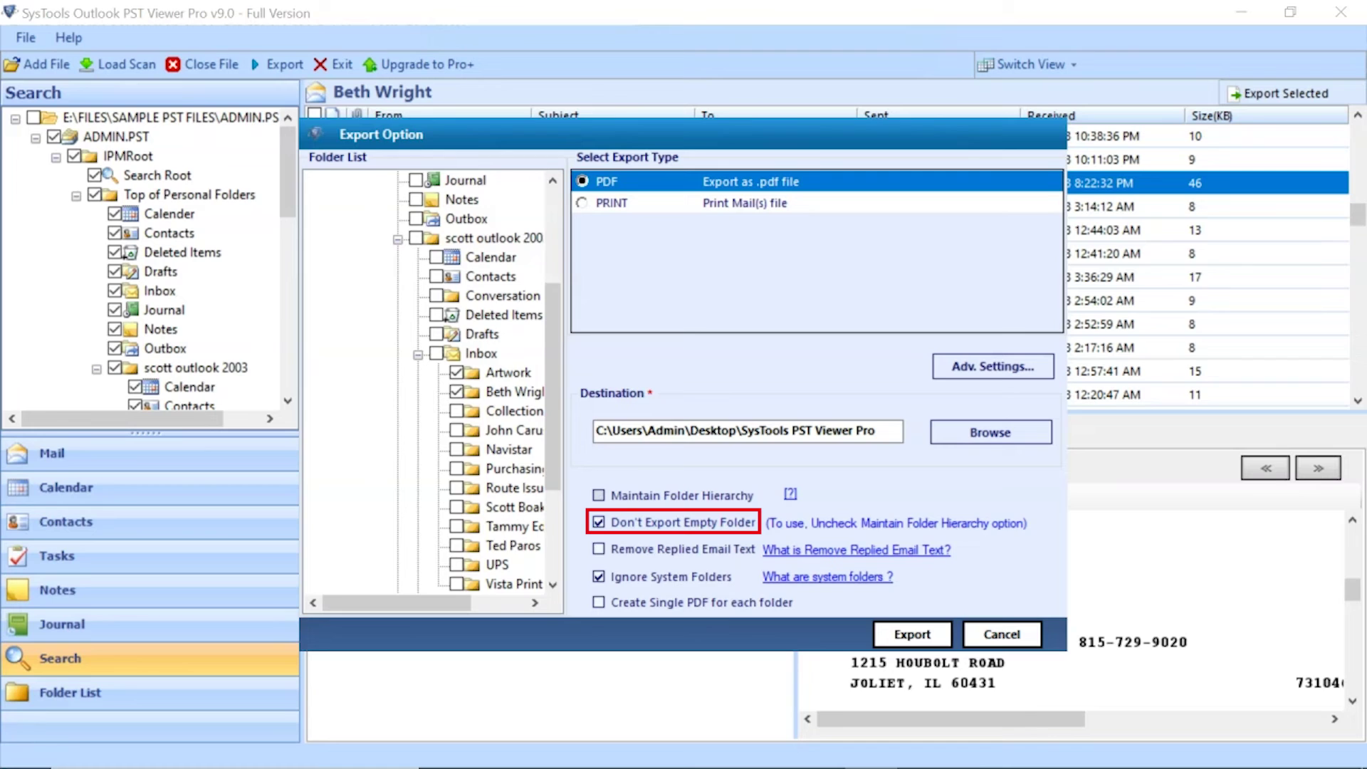
Step: Keep folder hierarchy, replied text and ignored system folders, with one PDF per email
click(599, 495)
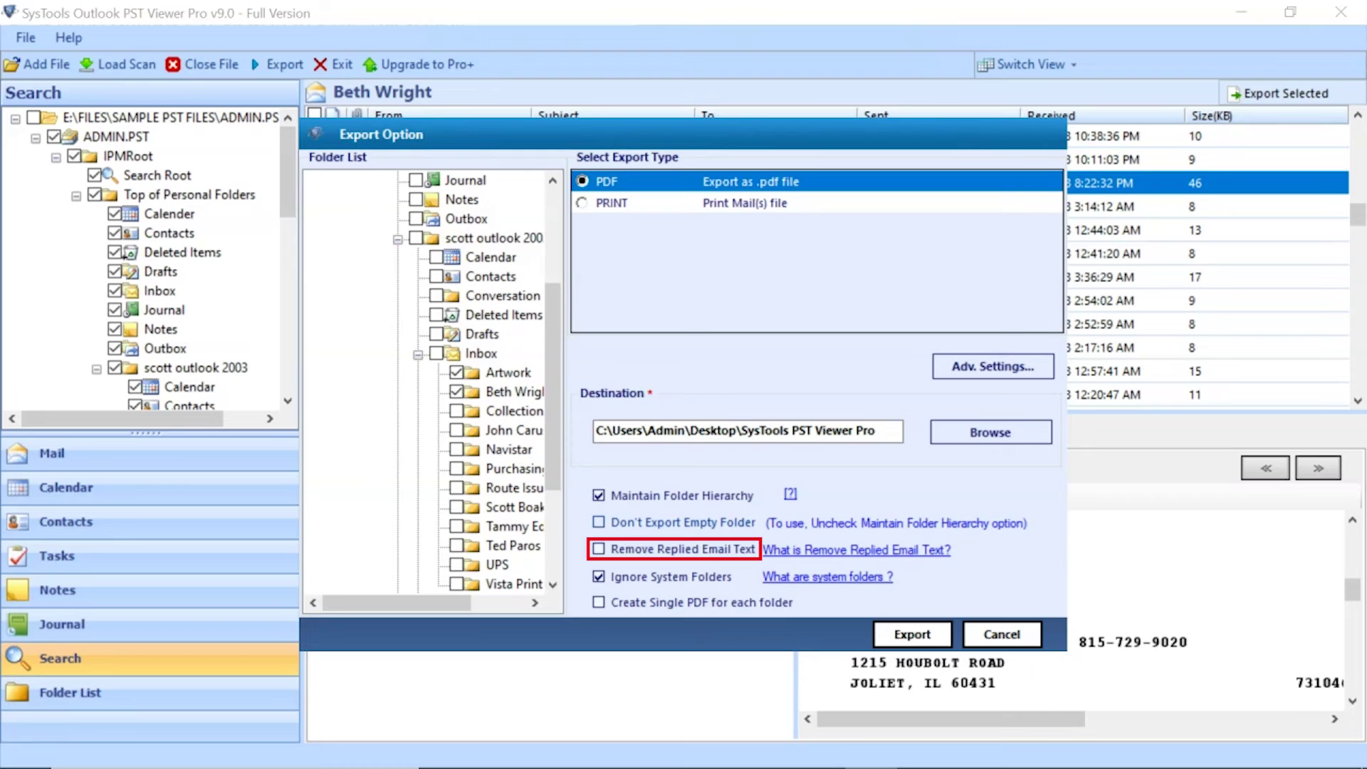
click(598, 549)
click(599, 549)
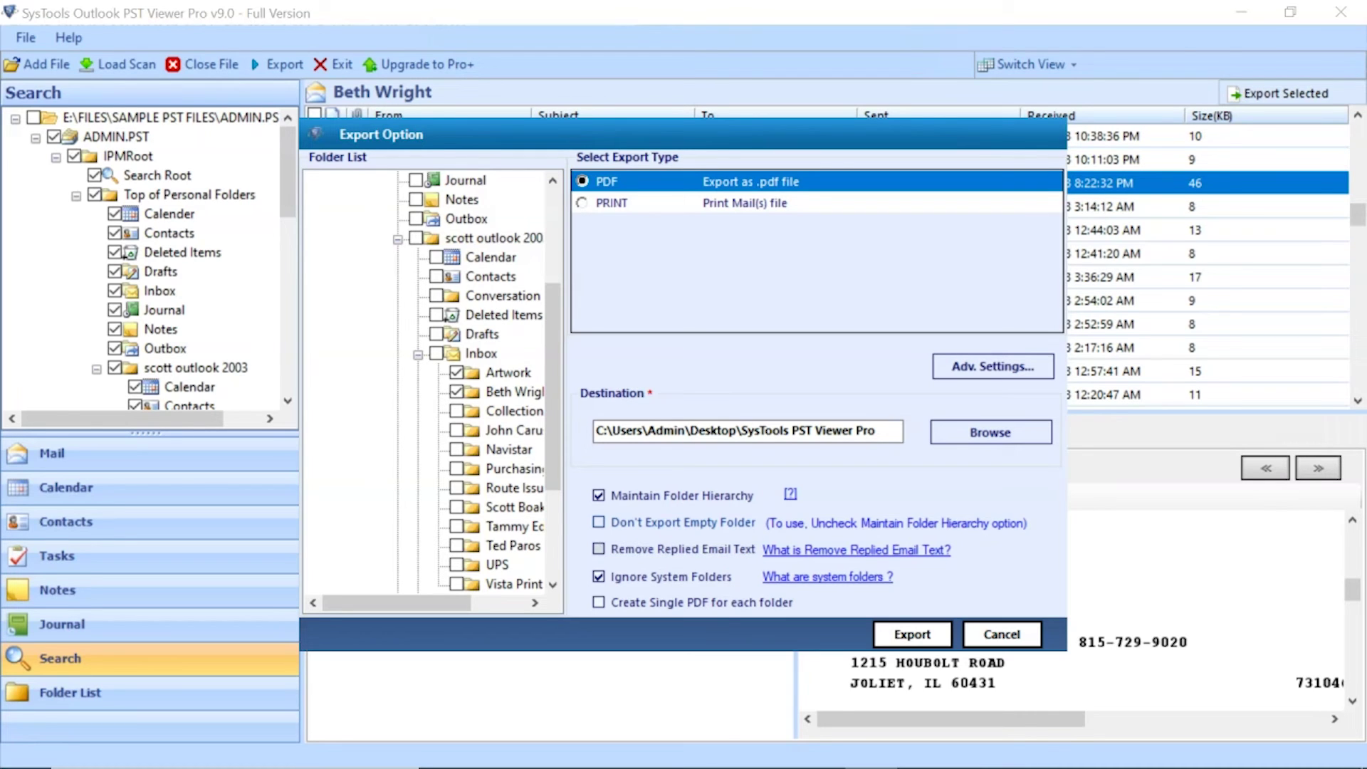
click(599, 576)
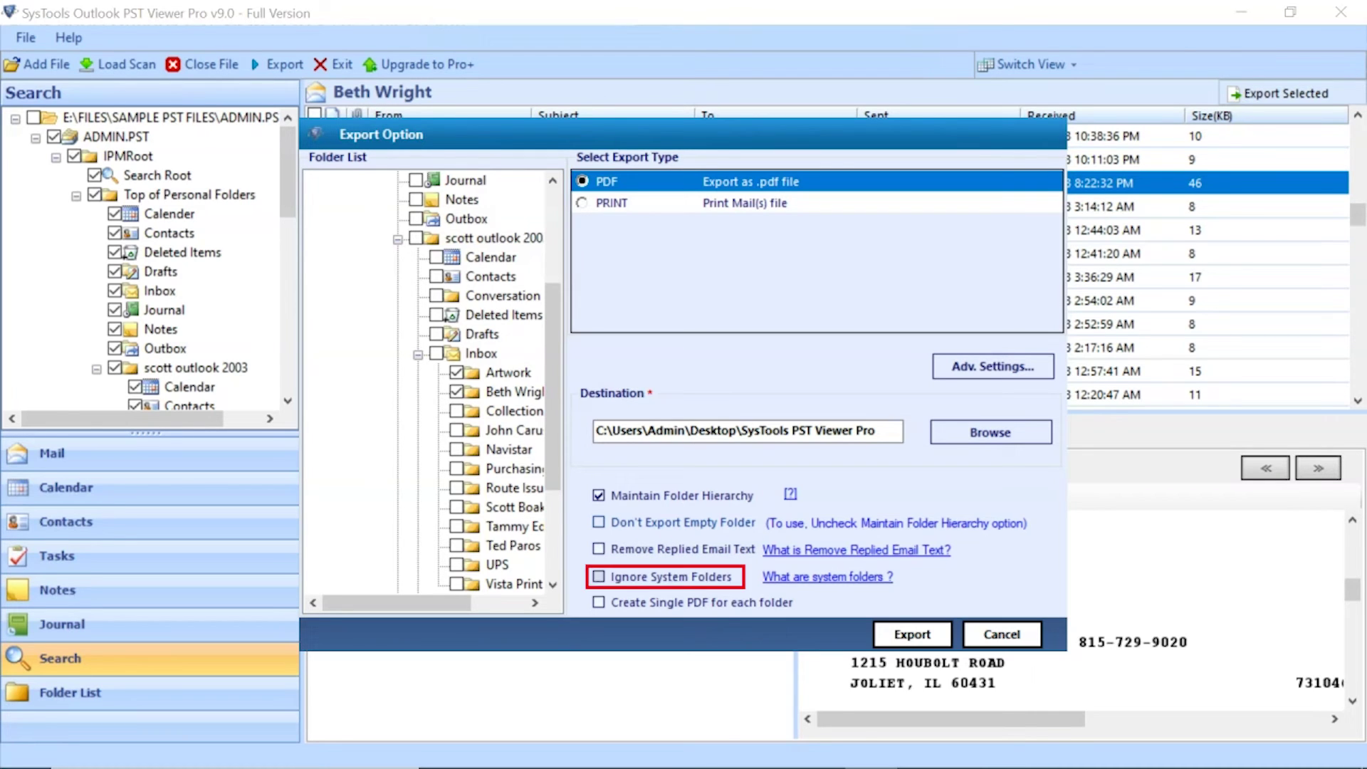
click(598, 576)
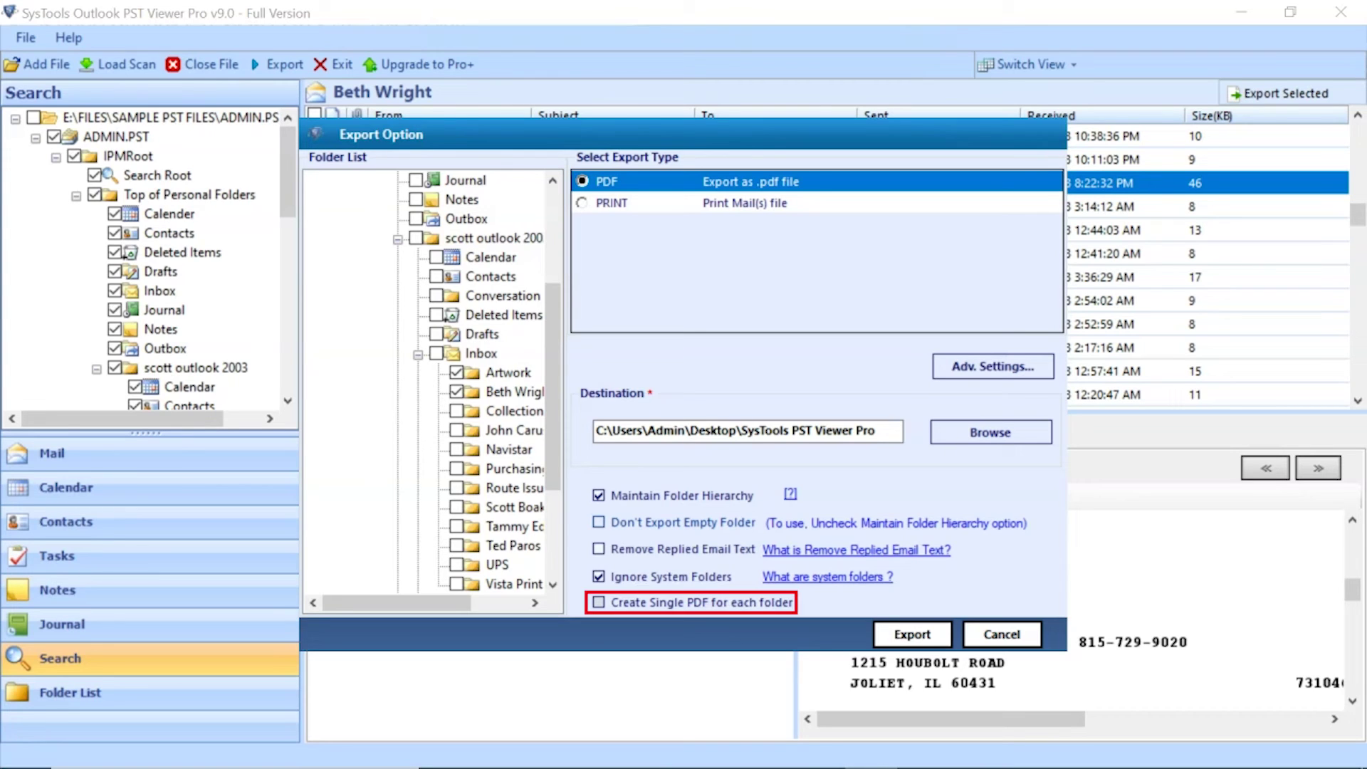
click(599, 603)
key(space)
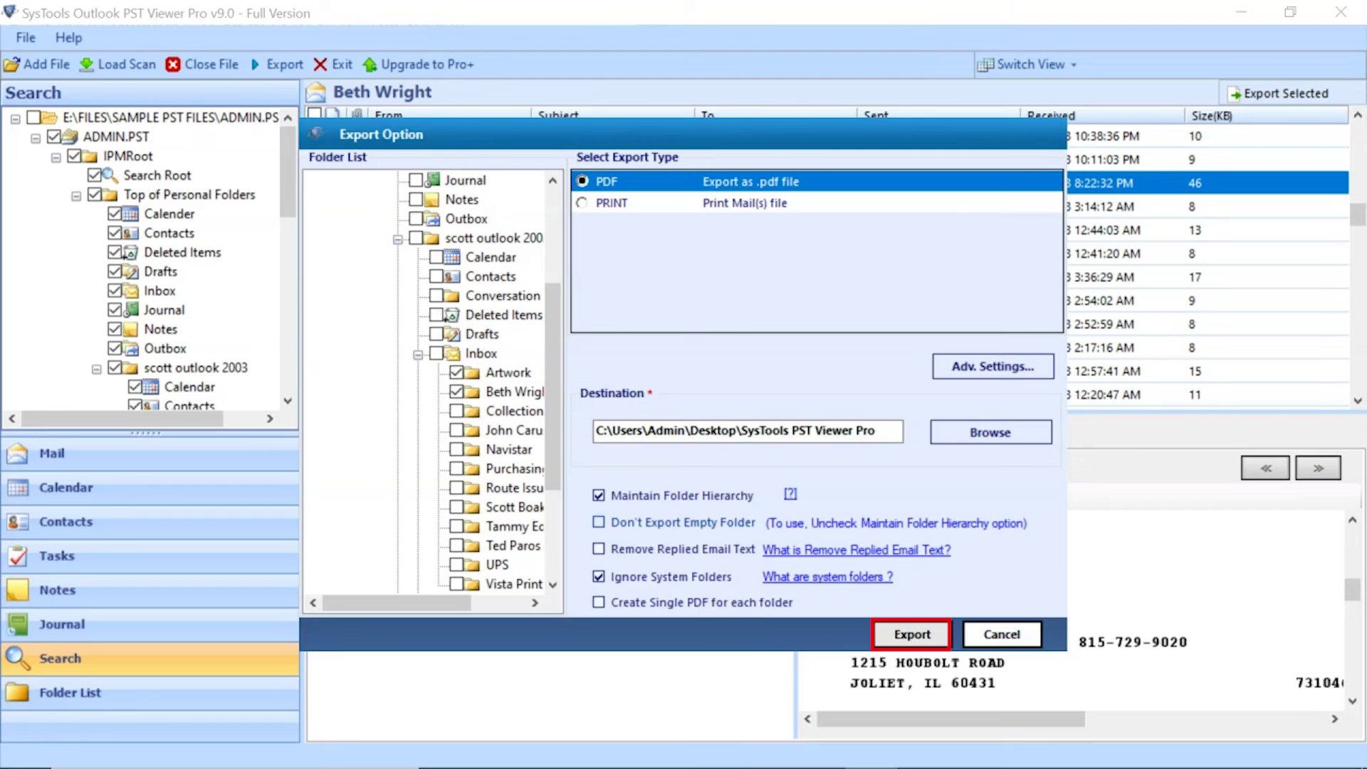
Step: Export the 166 items to PDF and save the report as Export Report.csv
click(912, 633)
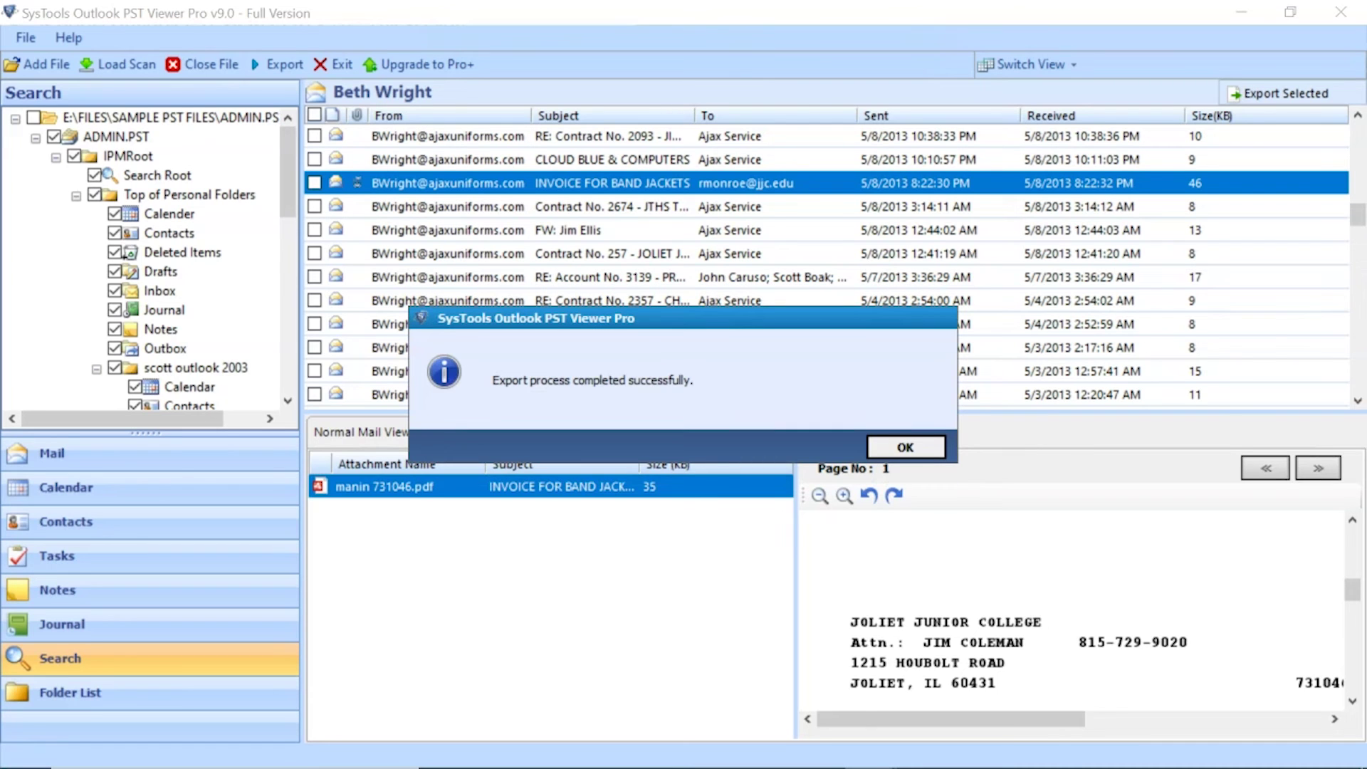
key(Return)
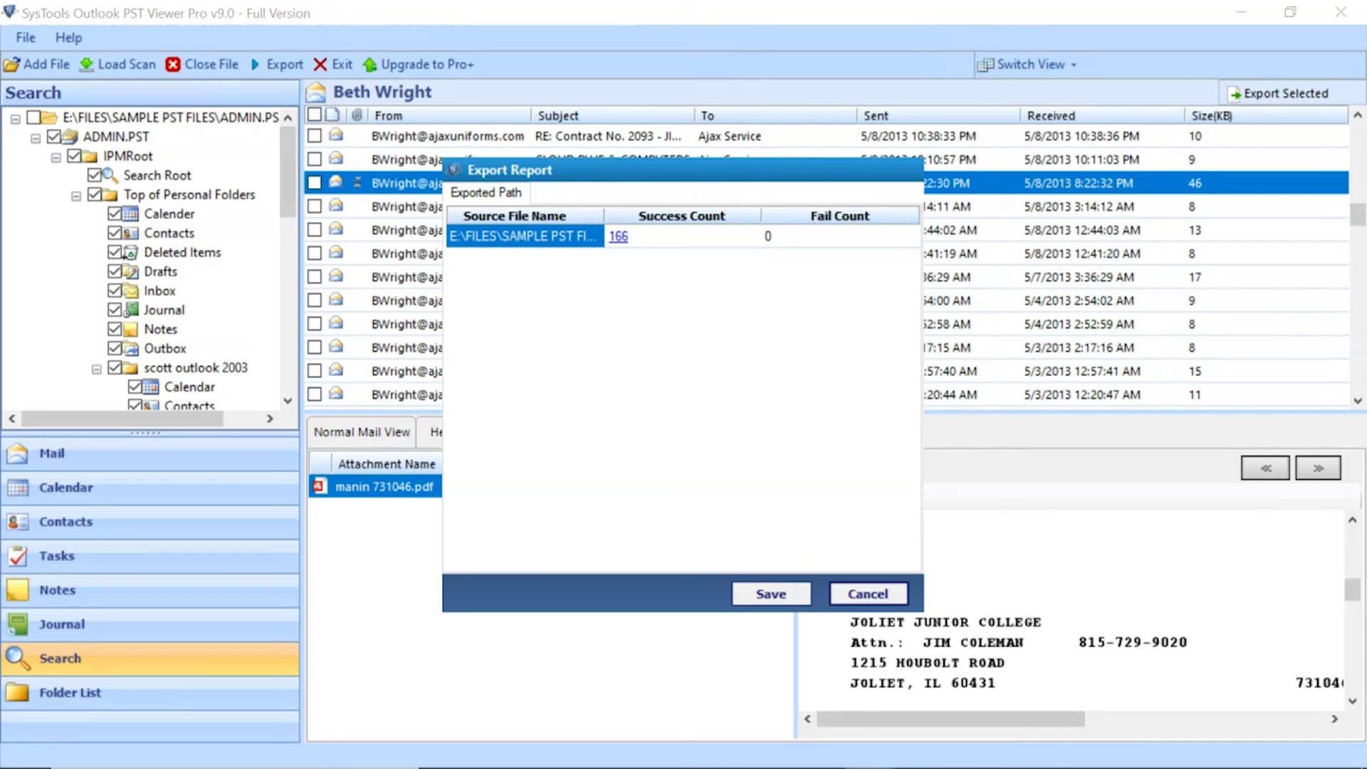
click(771, 593)
text(Export)
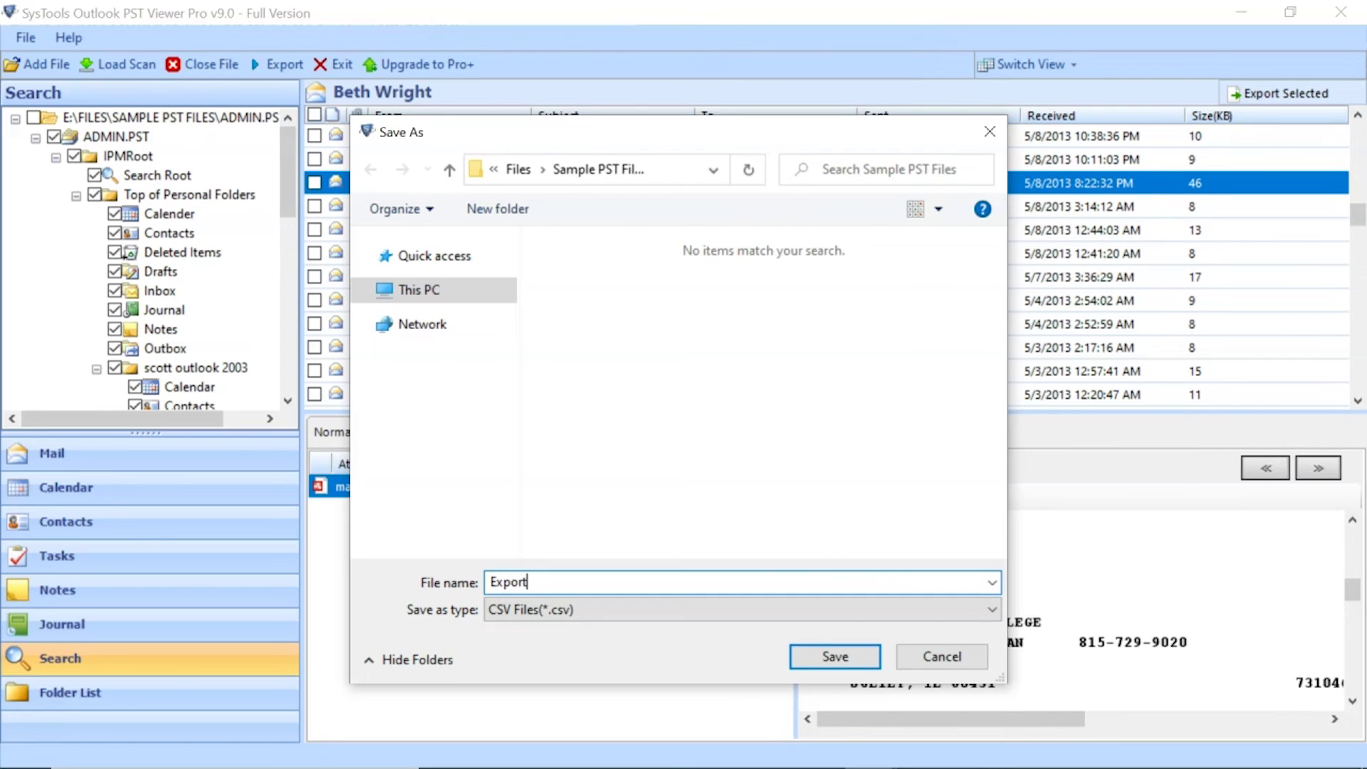
text( Report)
key(Return)
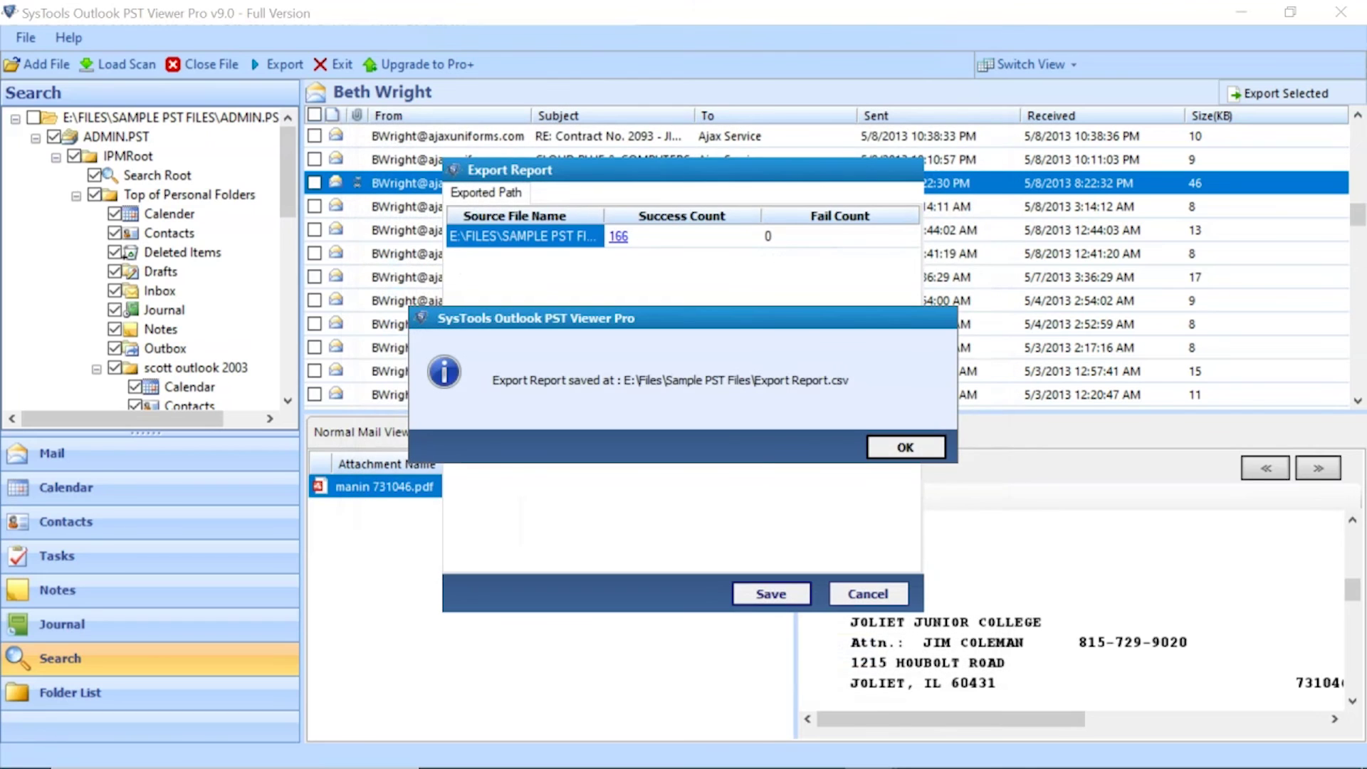
key(Return)
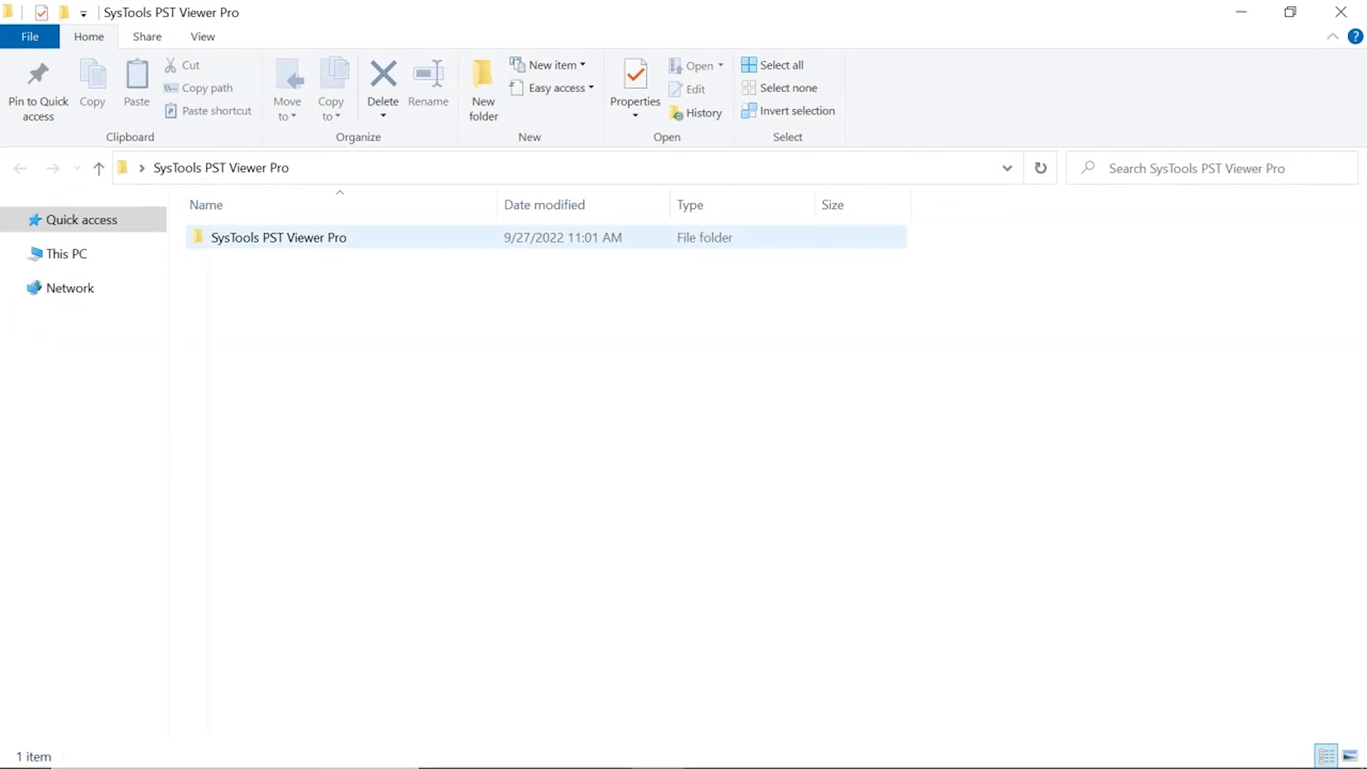
Step: Browse SysTools PST Viewer Pro > ADMIN.PST > scott outlook 2003 > Inbox > Artwork to view 19 PDFs
double_click(264, 237)
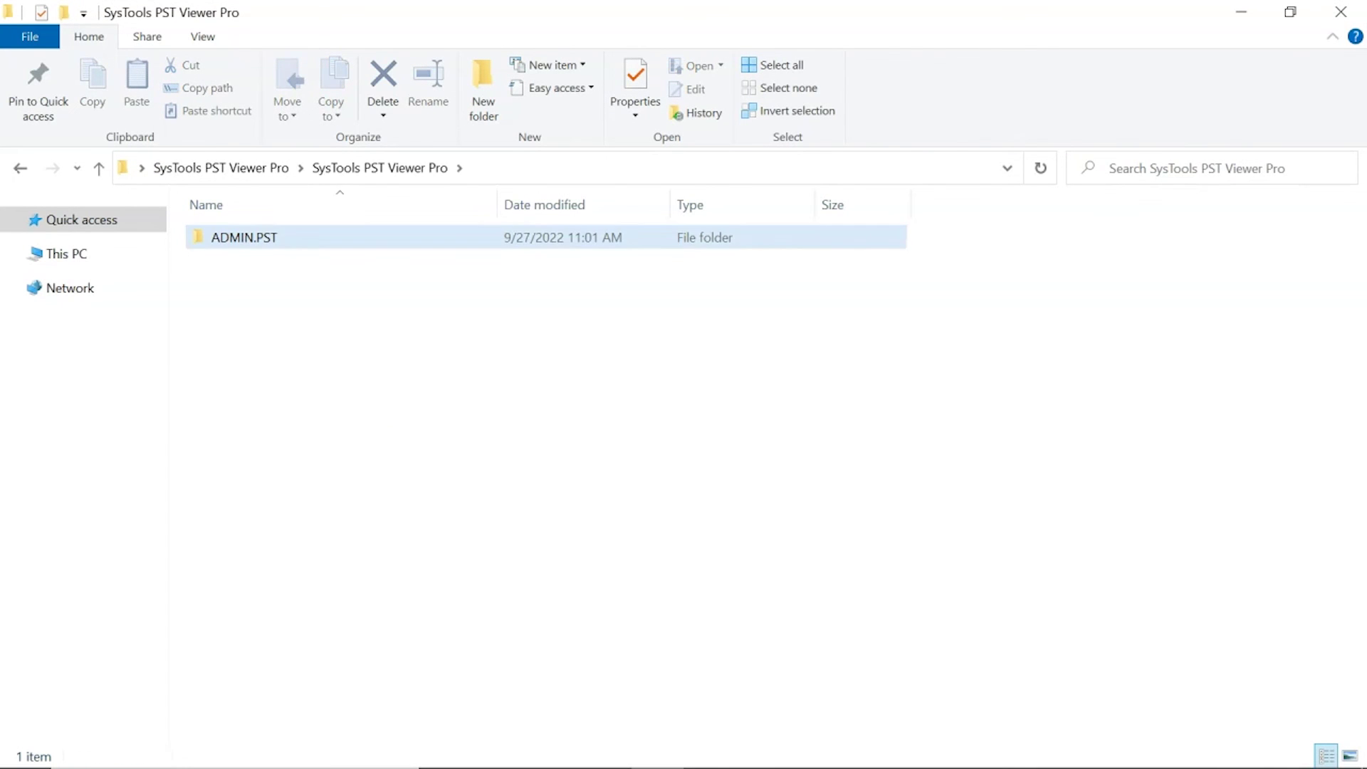
double_click(264, 237)
double_click(264, 237)
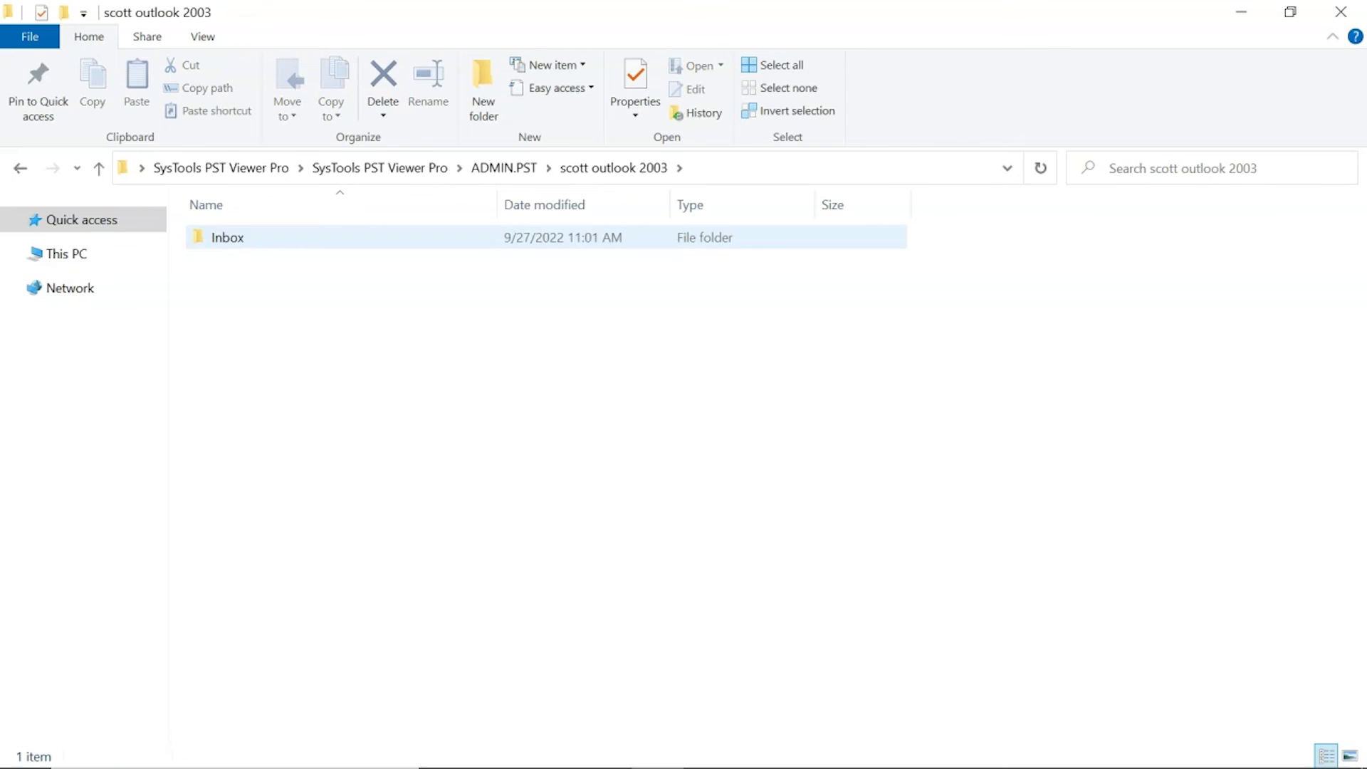
double_click(263, 237)
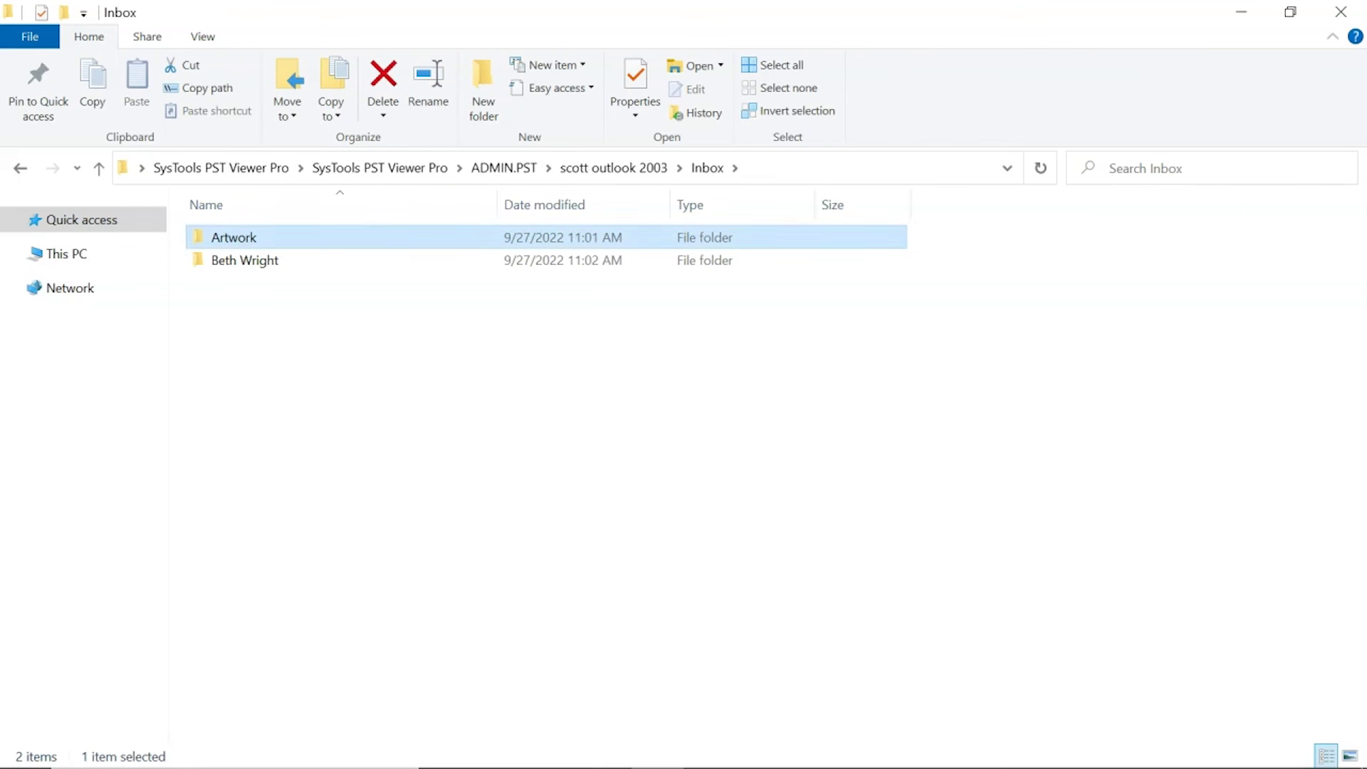
double_click(263, 237)
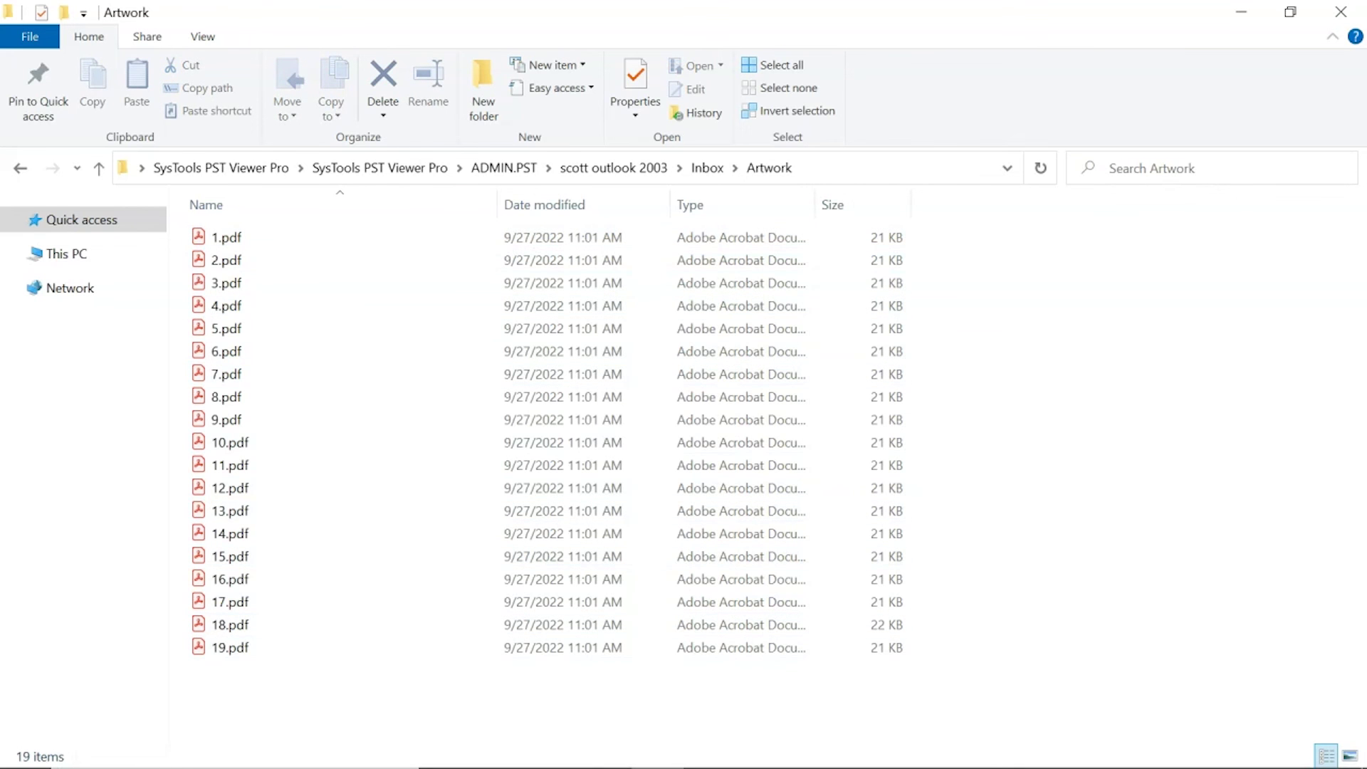